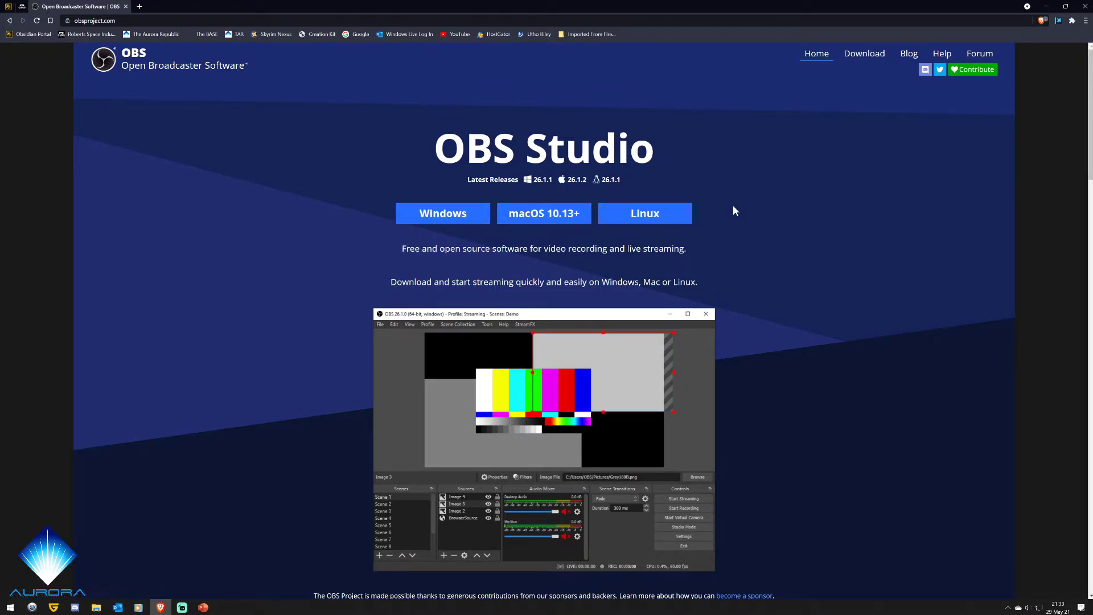
- Request the Windows installer of OBS Studio from the download page and cancel saving it
{"action": "left_click", "coordinate": [426, 212]}
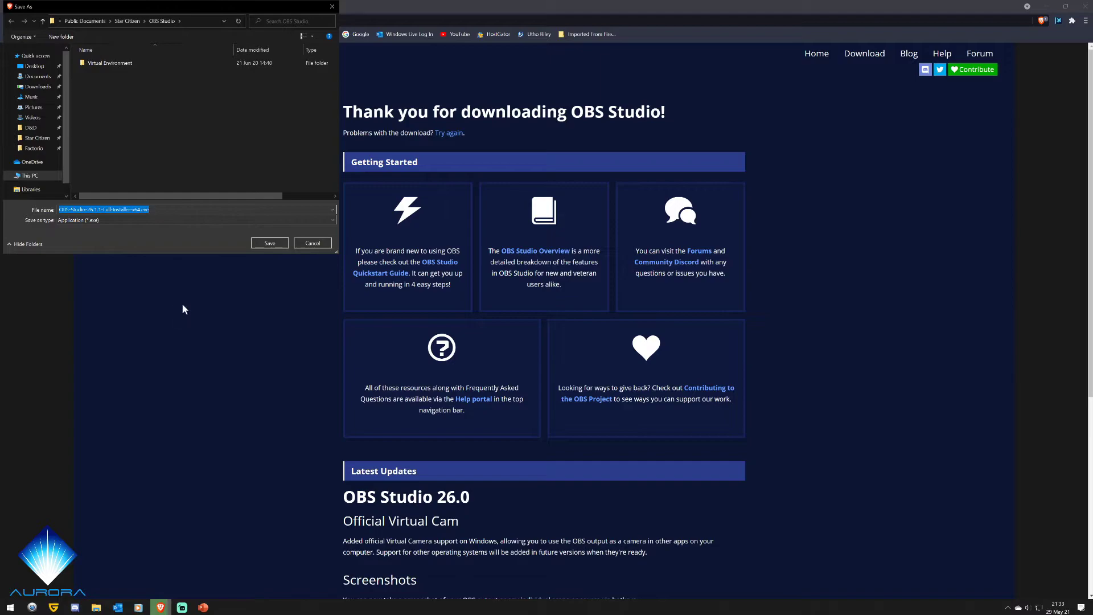
{"action": "left_click", "coordinate": [313, 243]}
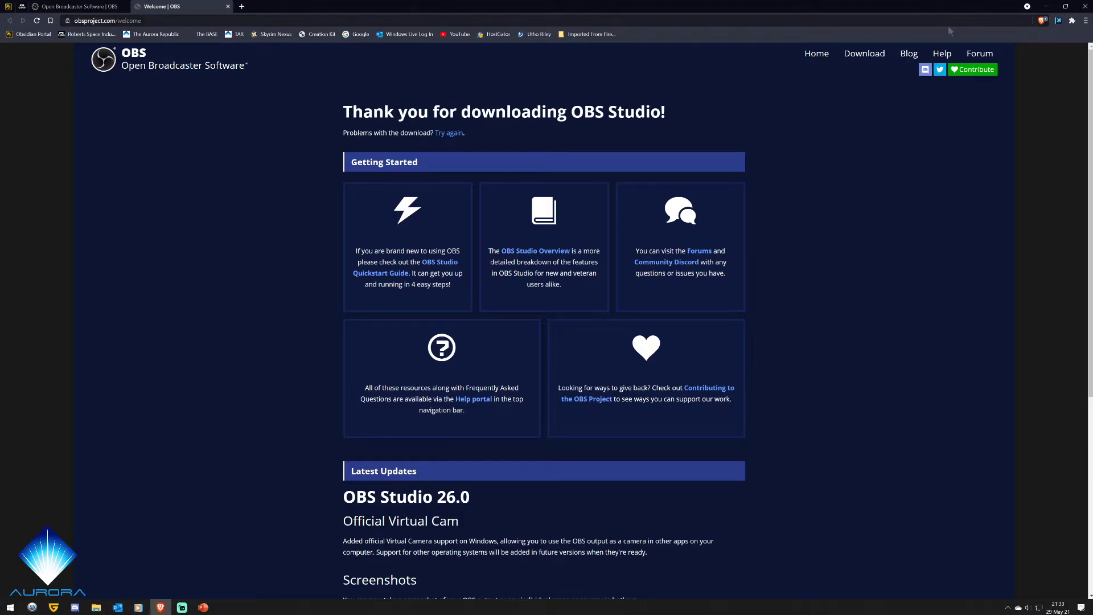
{"action": "key", "text": "alt+Tab"}
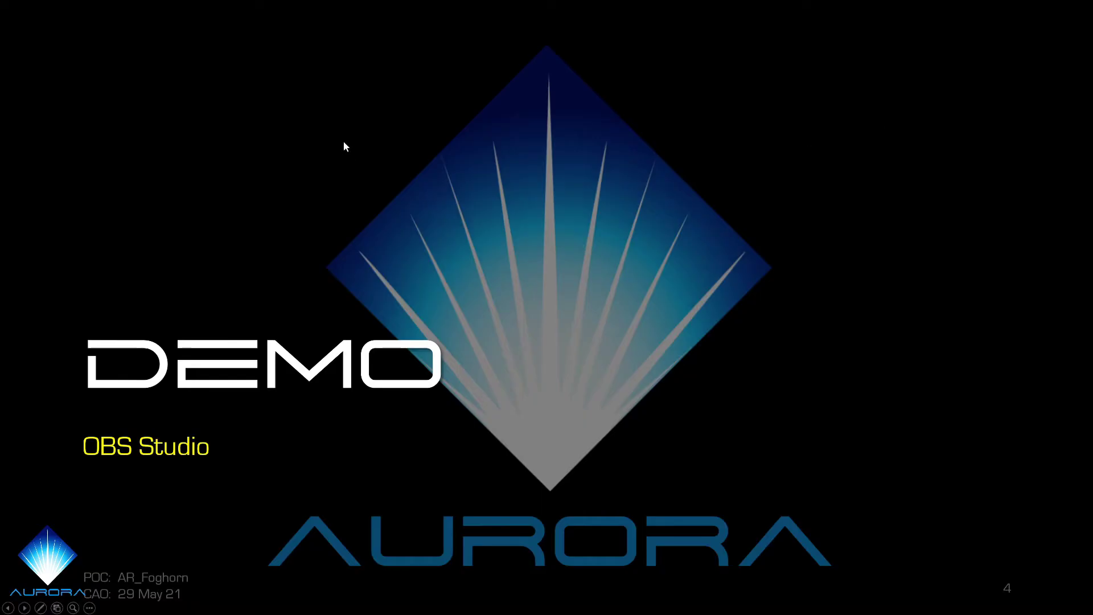
{"action": "right_click", "coordinate": [631, 158]}
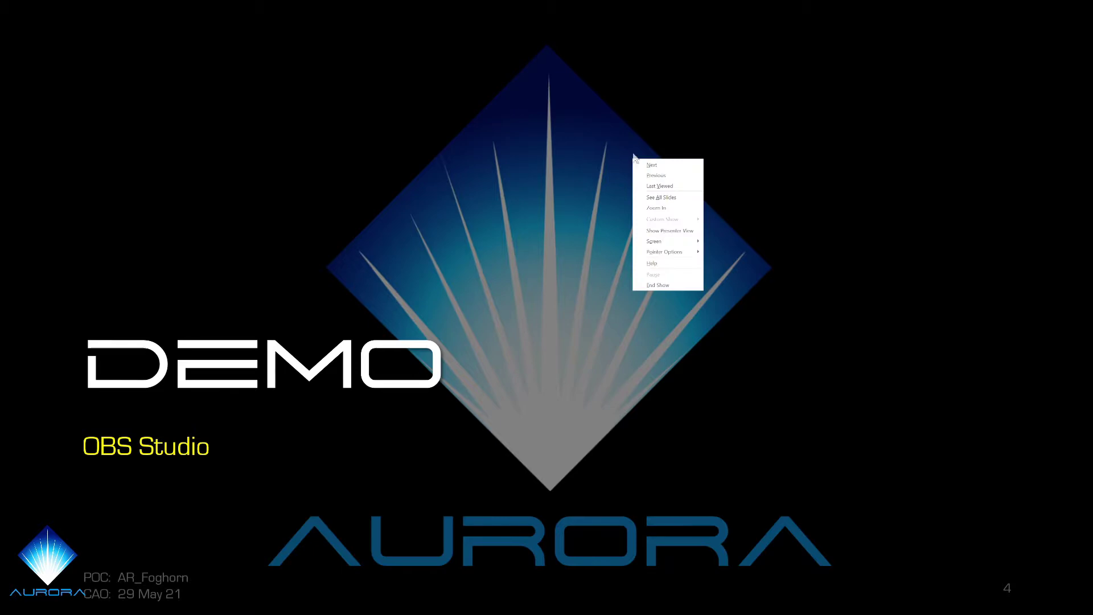
{"action": "left_click", "coordinate": [635, 142]}
{"action": "key", "text": "alt+Tab"}
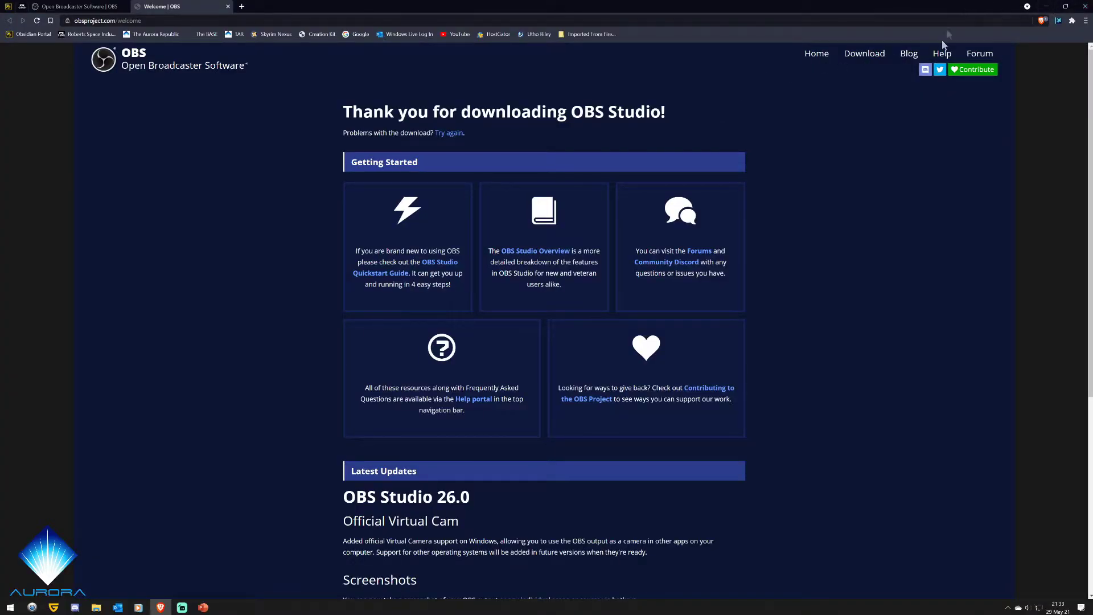
- Show the desktop, launch OBS Studio and position its window over the demo slide
{"action": "right_click", "coordinate": [946, 609]}
{"action": "left_click", "coordinate": [995, 547]}
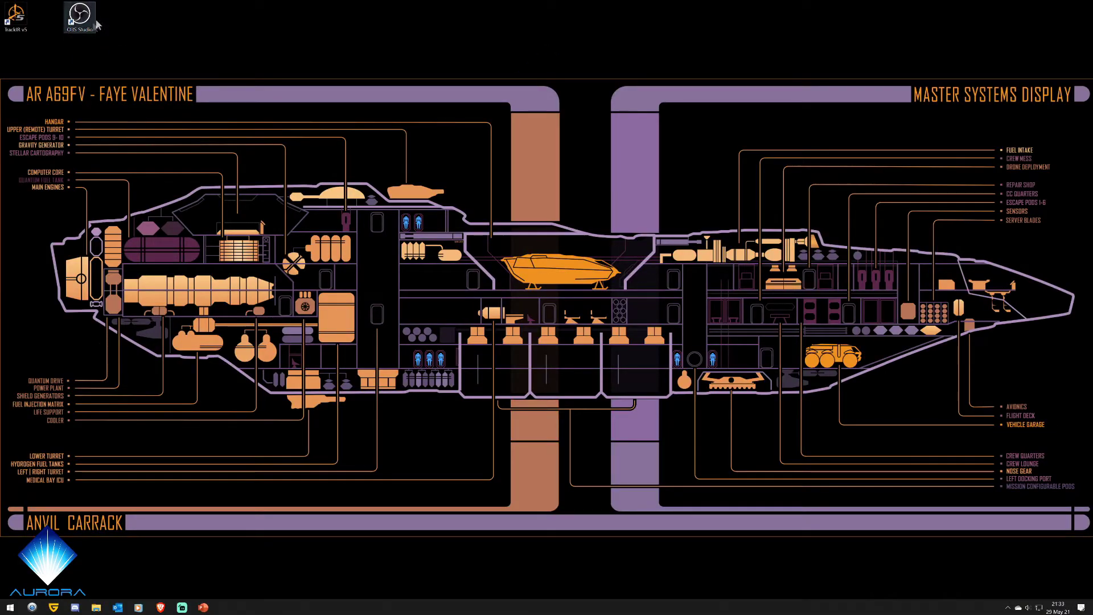
{"action": "left_click_drag", "start_coordinate": [80, 23], "coordinate": [539, 35]}
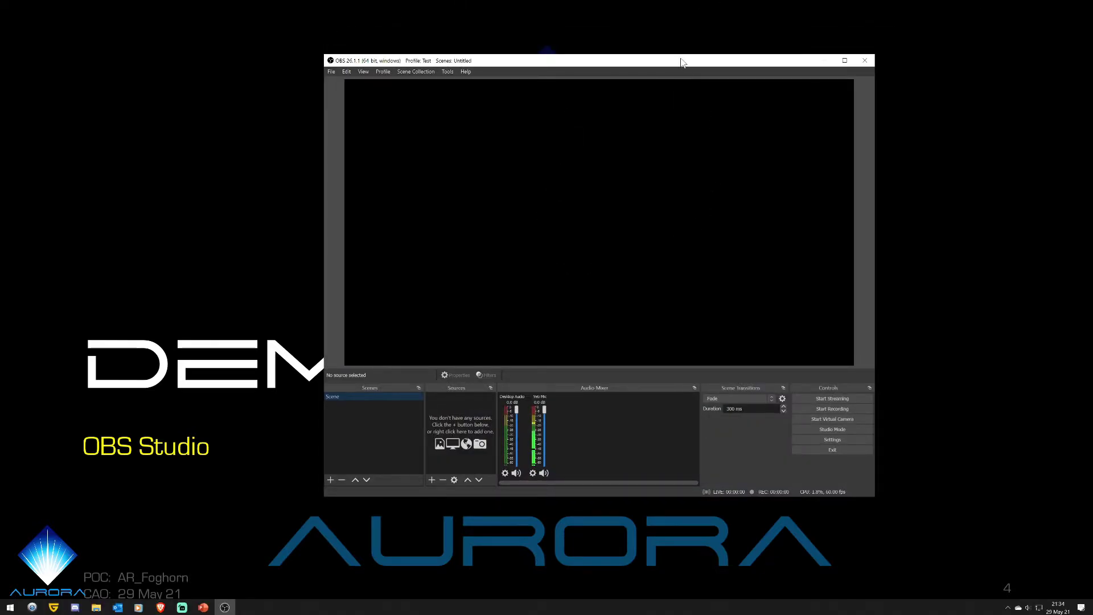
{"action": "left_click_drag", "start_coordinate": [680, 61], "coordinate": [603, 70]}
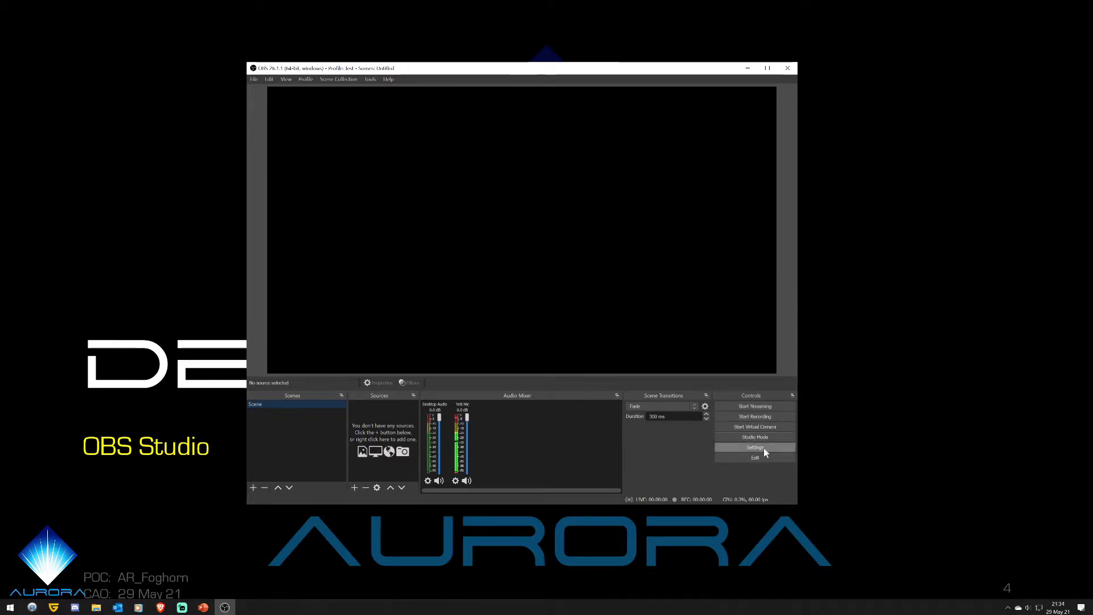
- Create a new profile named Test2 with the auto-configuration wizard enabled
{"action": "left_click", "coordinate": [306, 80]}
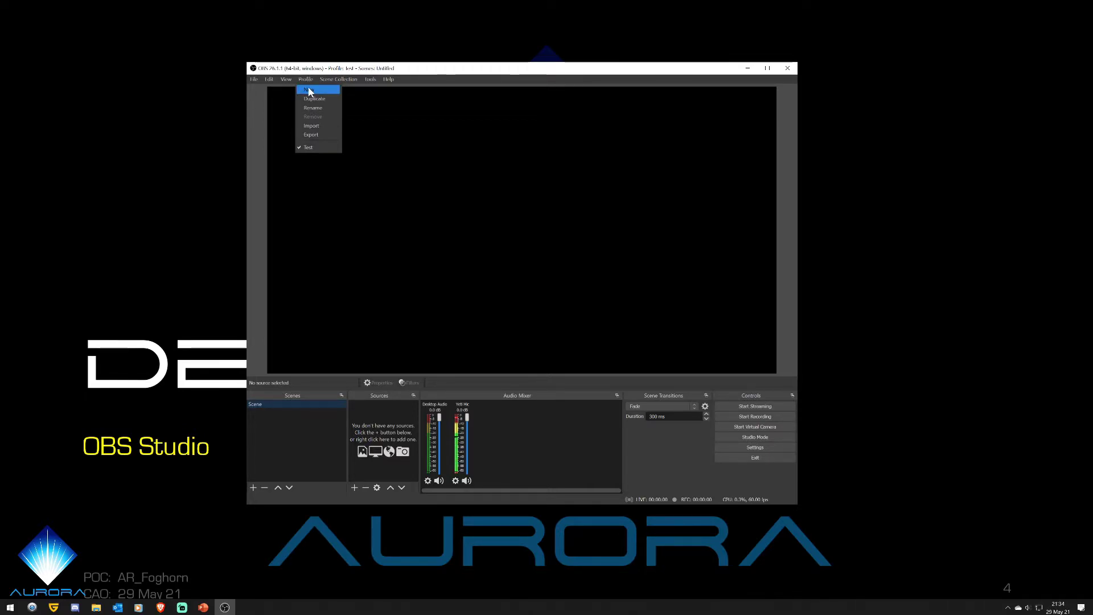
{"action": "left_click", "coordinate": [309, 92]}
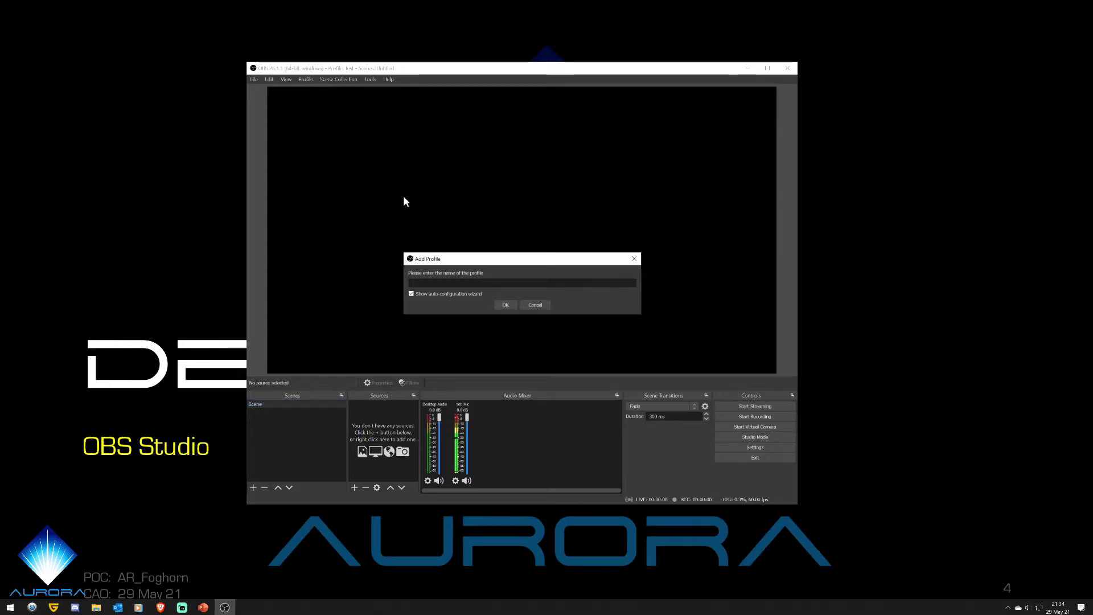
{"action": "type", "text": "Test2"}
{"action": "left_click", "coordinate": [506, 305]}
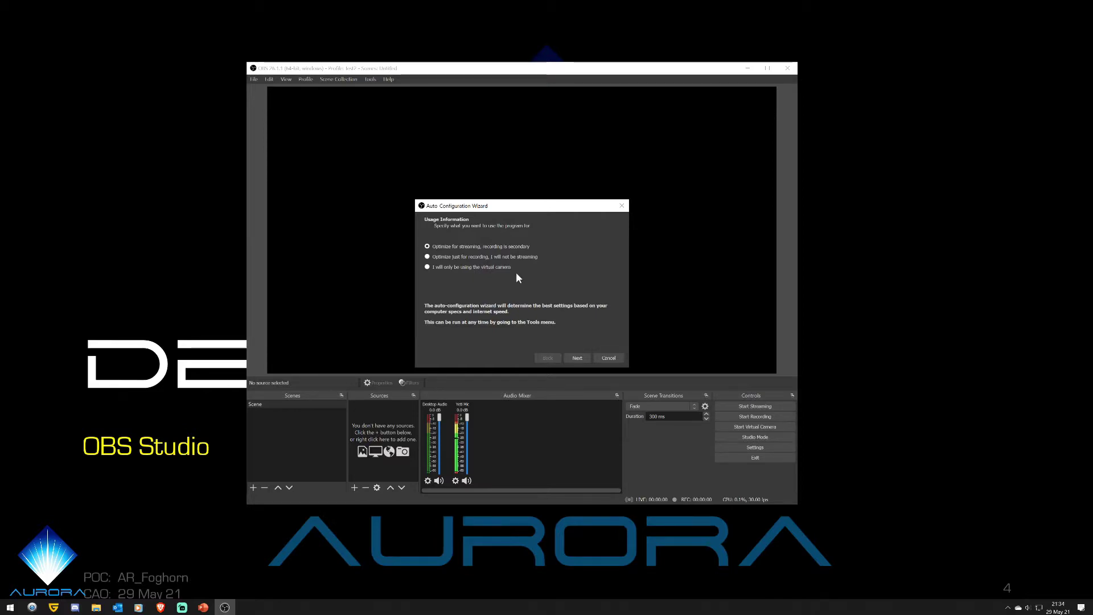
- Run the auto-configuration wizard optimized just for recording, without streaming, and apply the settings it recommends
{"action": "key", "text": "alt+Tab"}
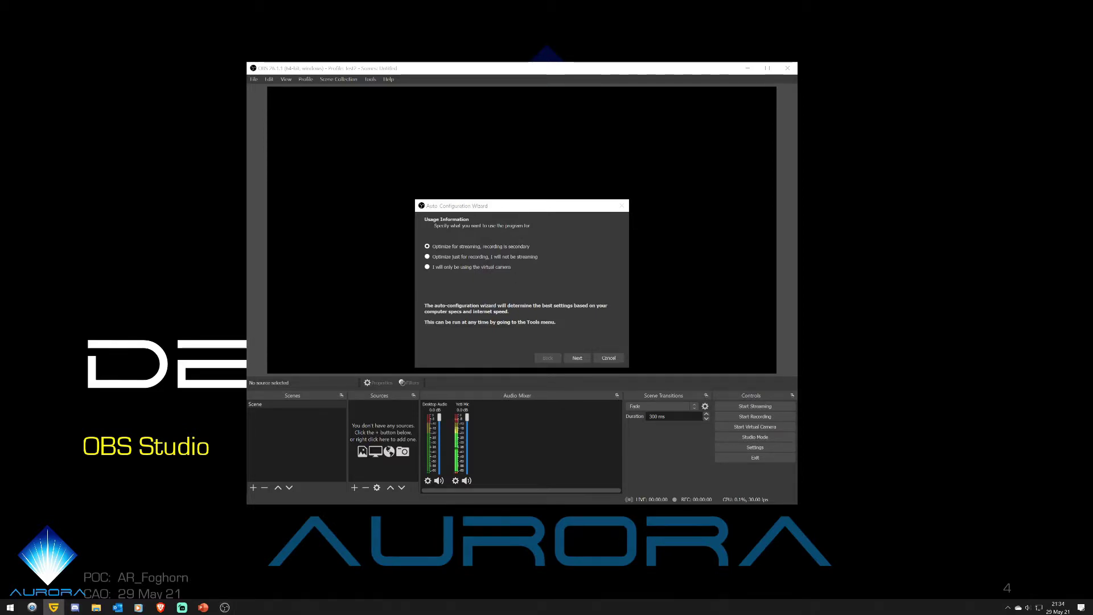
{"action": "key", "text": "alt+Tab"}
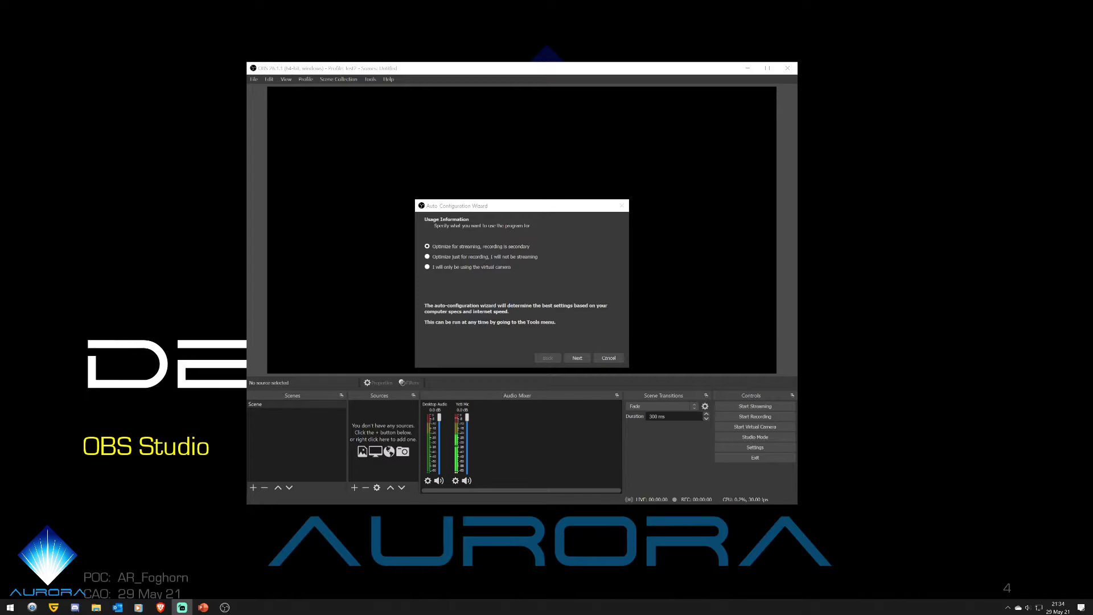
{"action": "left_click", "coordinate": [427, 259]}
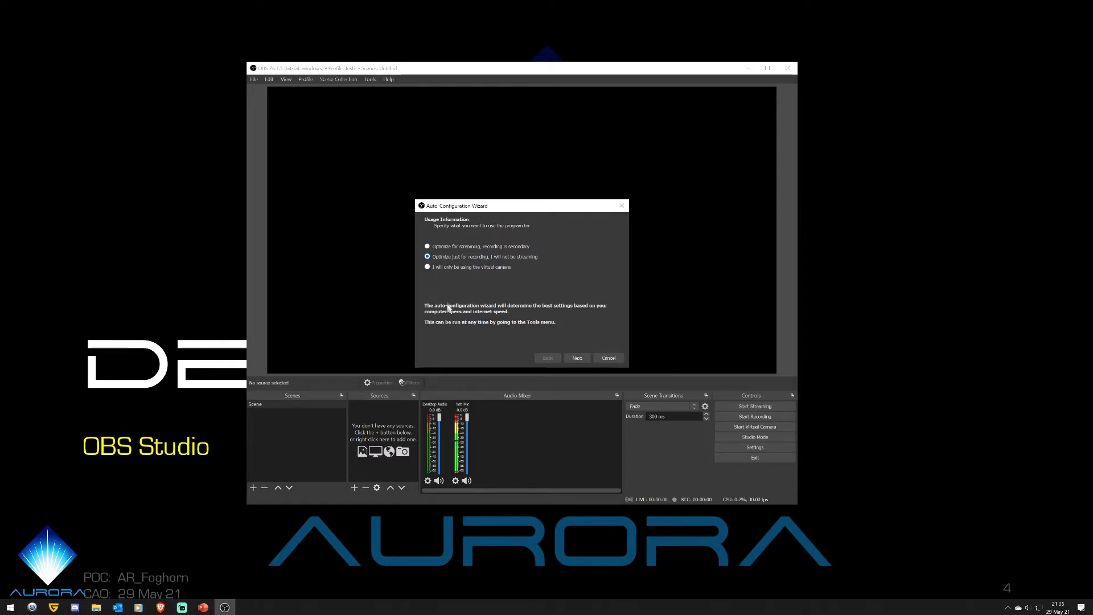
{"action": "left_click", "coordinate": [578, 359]}
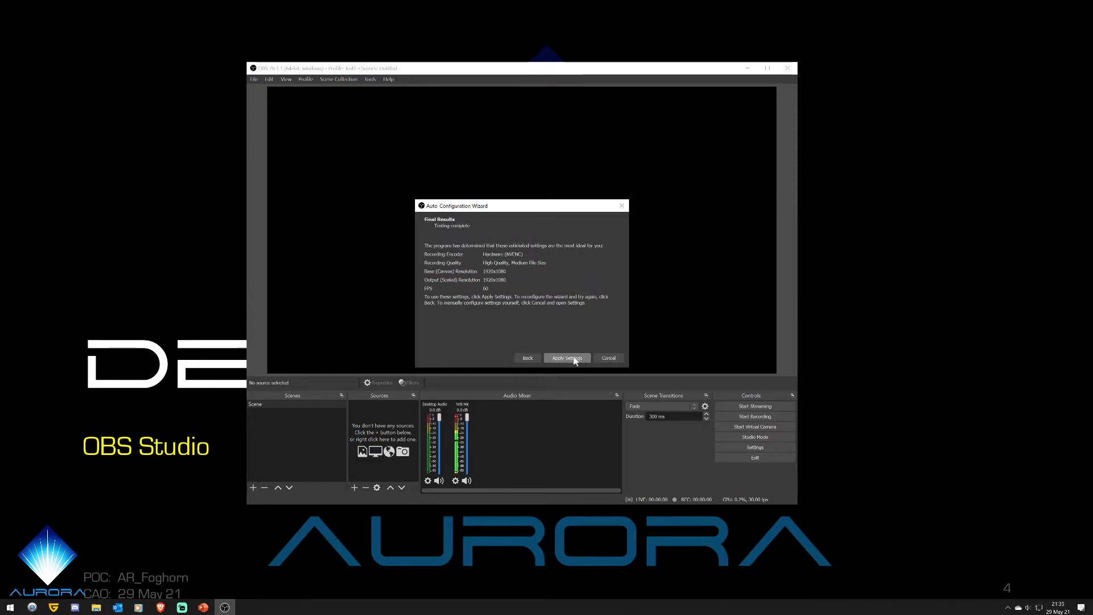
{"action": "left_click", "coordinate": [573, 358]}
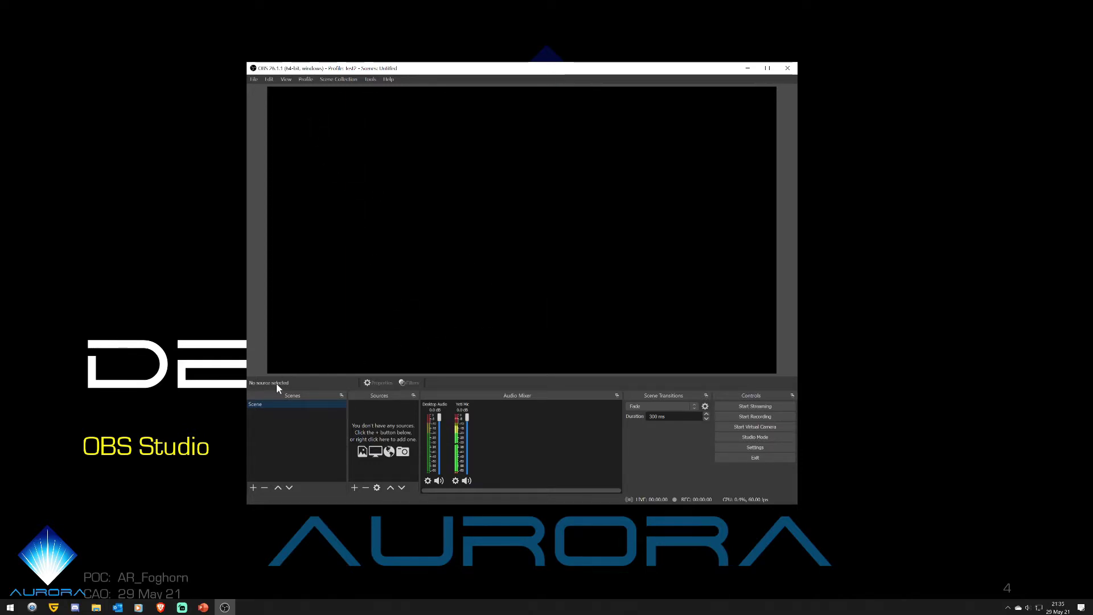
- Maximize the OBS window and look through all the General settings, from language and theme to Multiview
{"action": "left_click", "coordinate": [767, 68]}
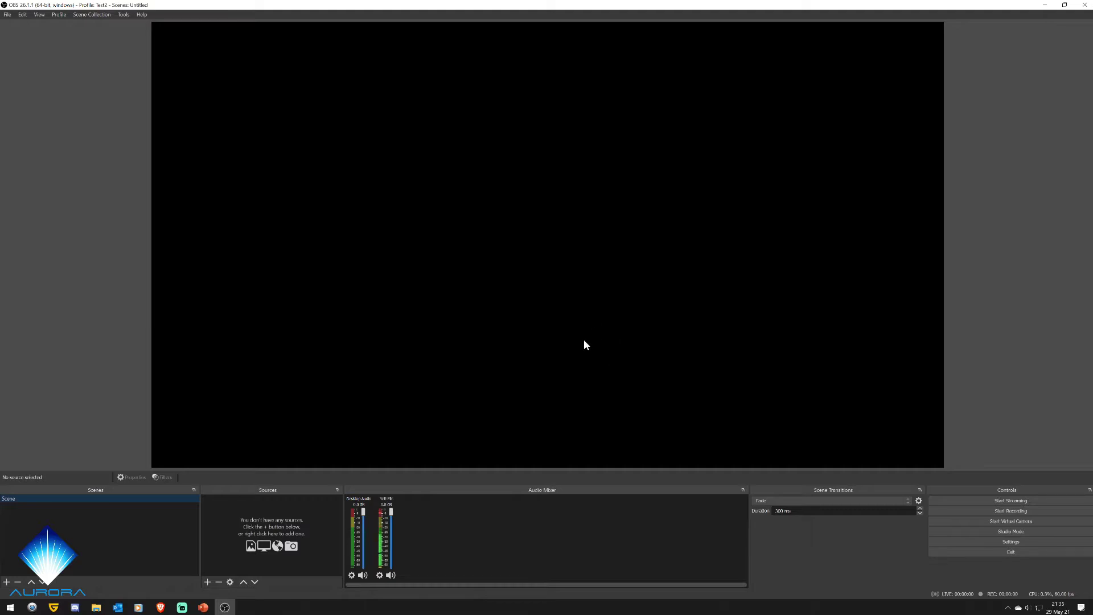
{"action": "left_click", "coordinate": [998, 542]}
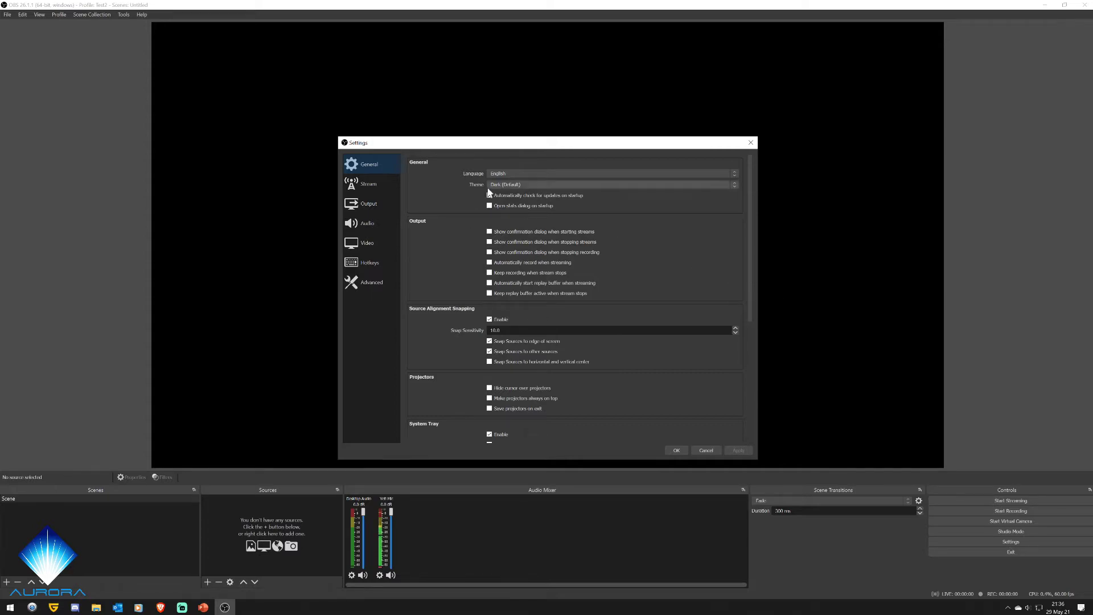
{"action": "scroll", "coordinate": [569, 220], "scroll_direction": "down", "scroll_amount": 4}
{"action": "scroll", "coordinate": [569, 219], "scroll_direction": "down", "scroll_amount": 4}
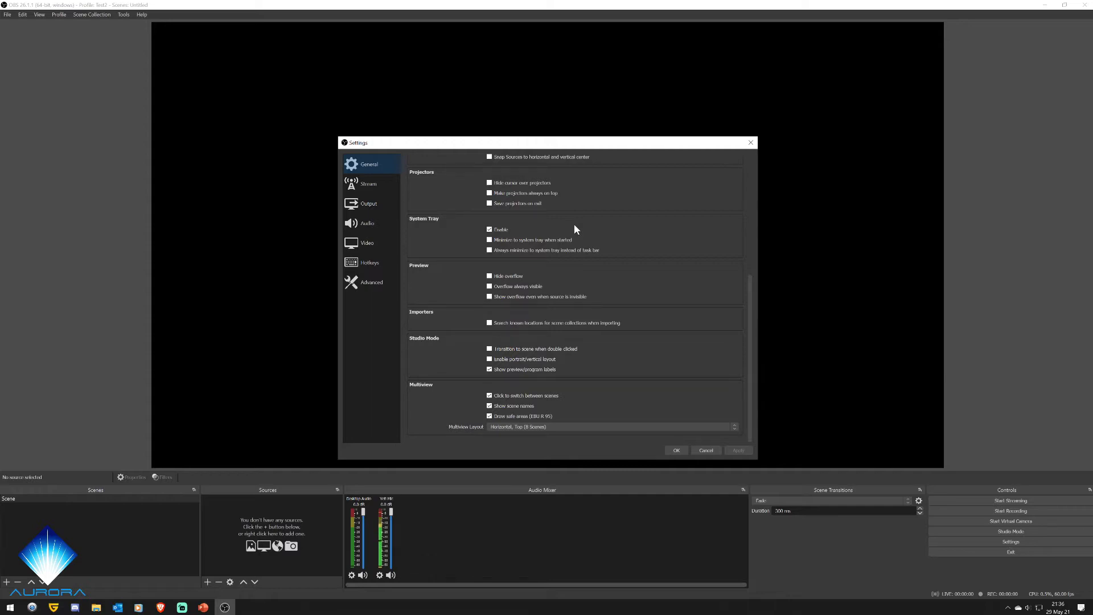
{"action": "scroll", "coordinate": [546, 164], "scroll_direction": "up", "scroll_amount": 1}
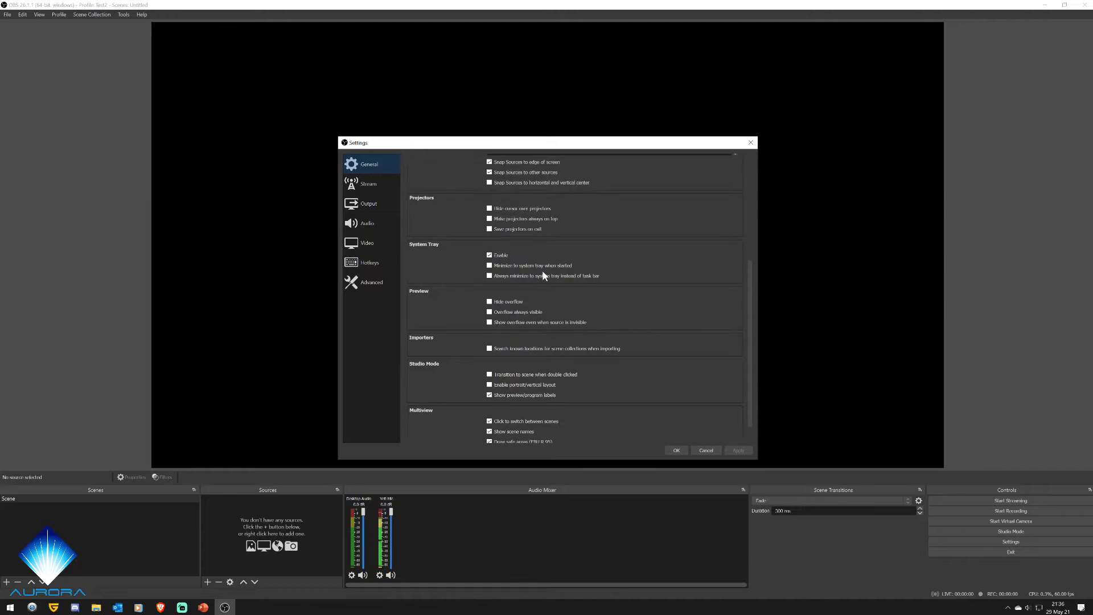
{"action": "scroll", "coordinate": [605, 297], "scroll_direction": "up", "scroll_amount": 7}
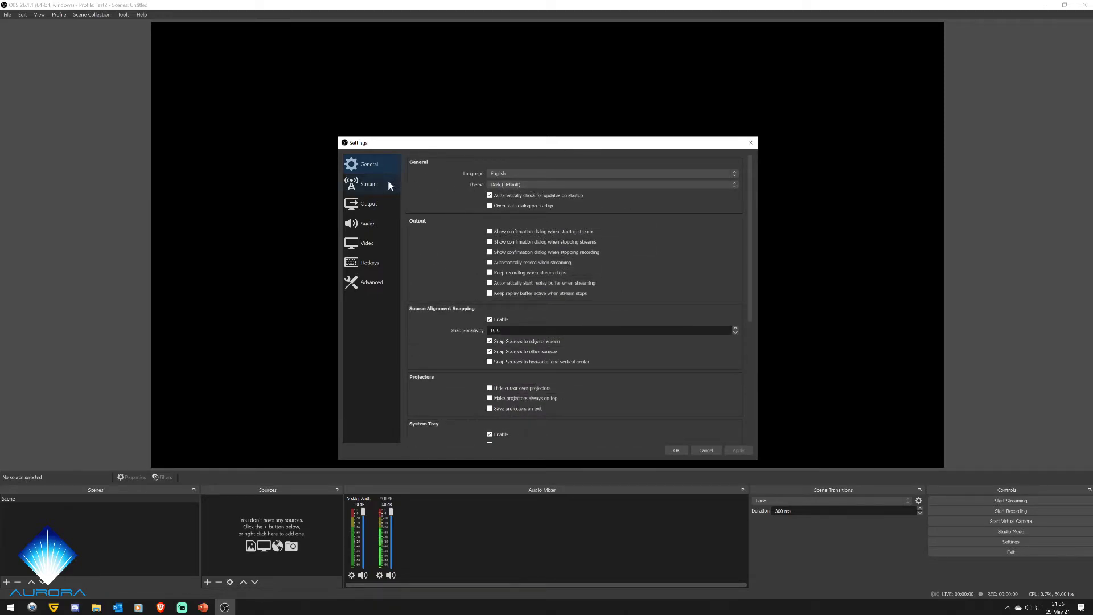
- Examine the Stream settings and the list of available streaming services, keeping Twitch selected
{"action": "left_click", "coordinate": [373, 185]}
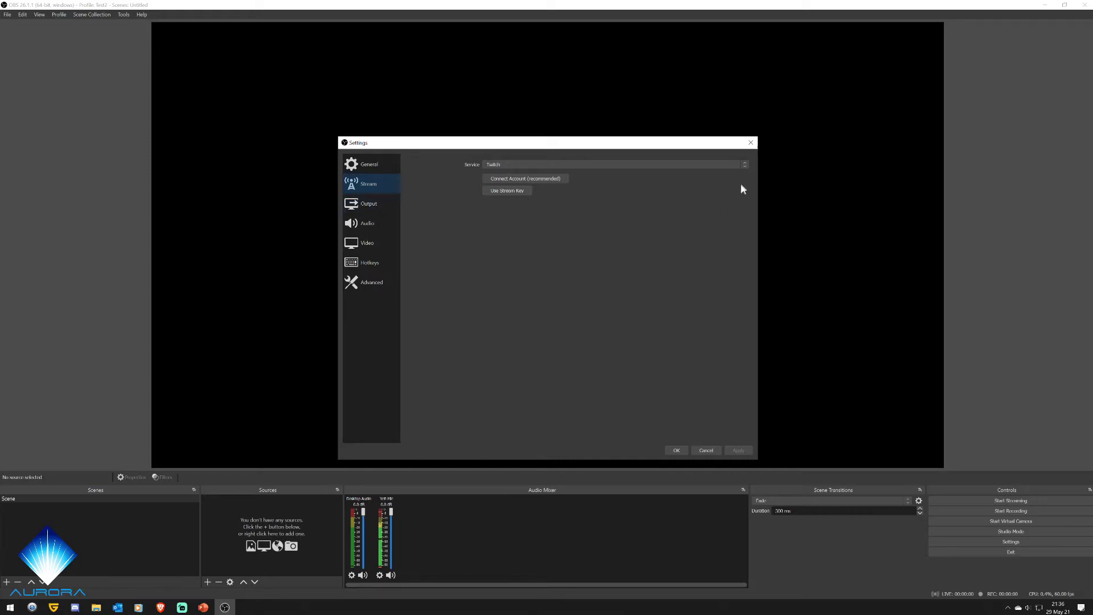
{"action": "left_click", "coordinate": [744, 164]}
{"action": "left_click", "coordinate": [584, 276]}
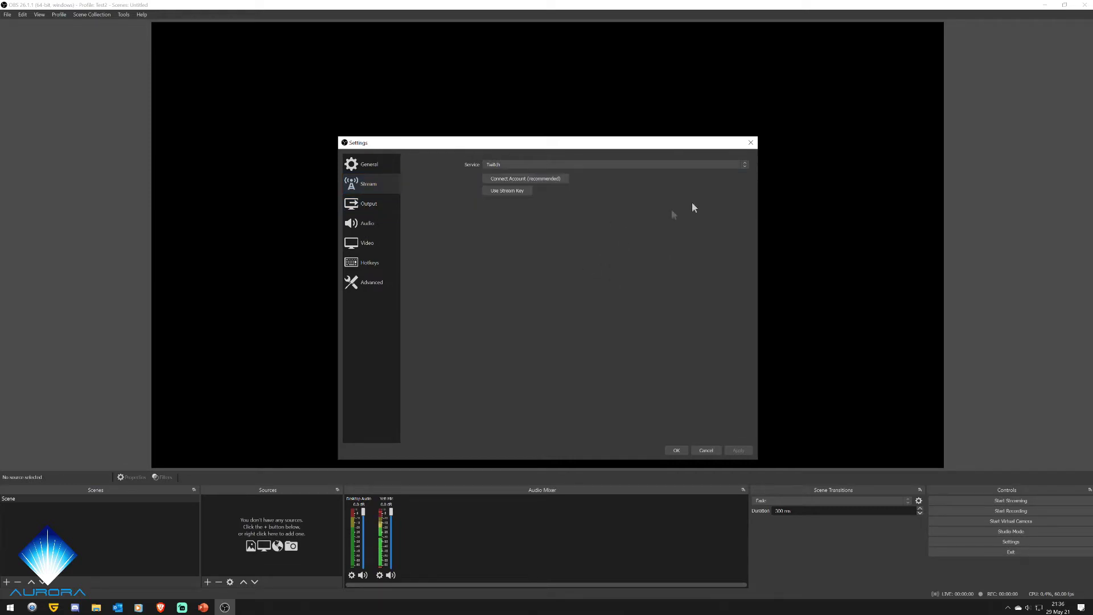
- Review the Output settings for streaming and recording, the Audio devices and the Video resolution settings
{"action": "left_click", "coordinate": [376, 208]}
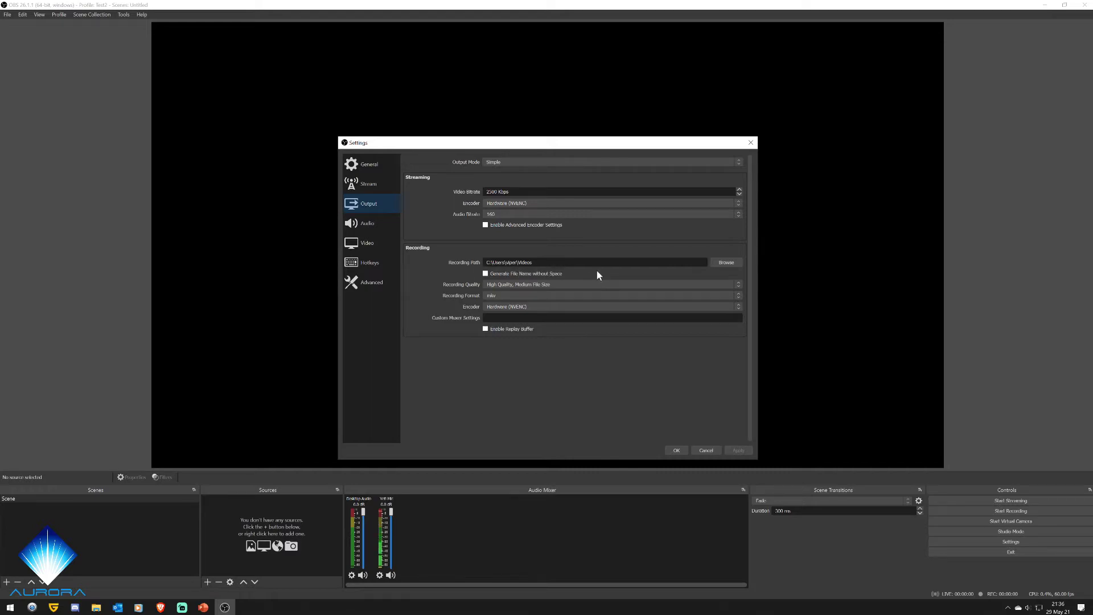
{"action": "left_click", "coordinate": [368, 222]}
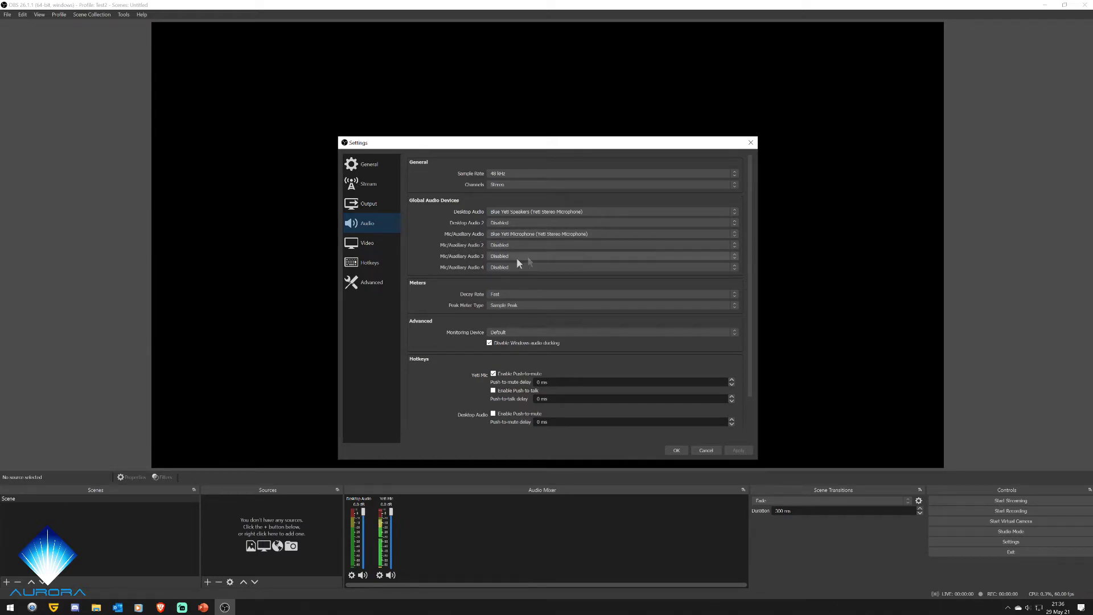
{"action": "left_click", "coordinate": [369, 243]}
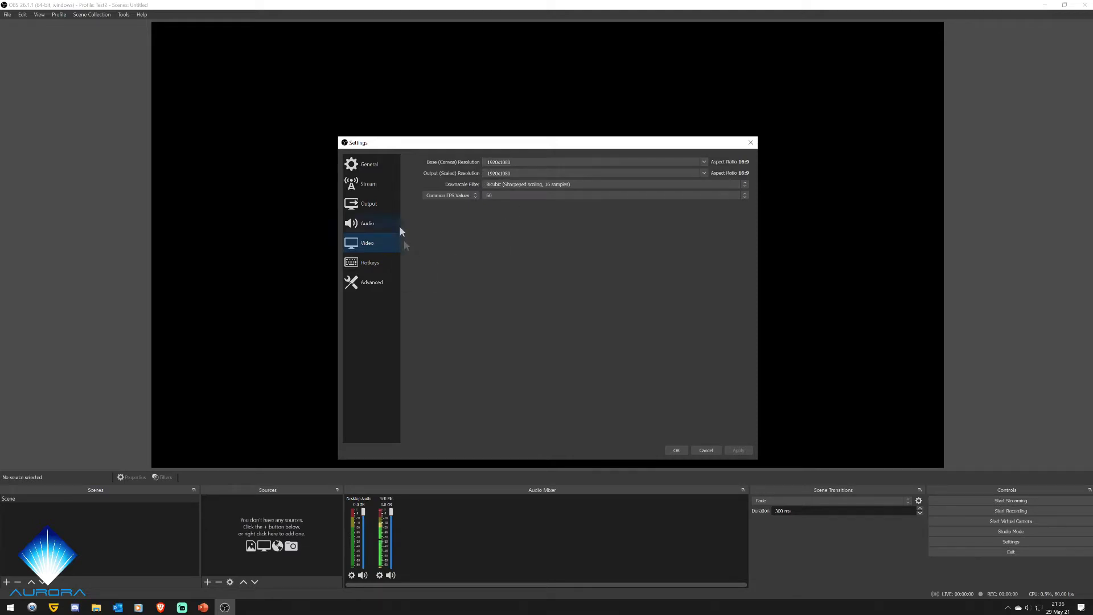
- Look through the whole Hotkeys list, from the transition and recording commands to the desktop audio and microphone entries
{"action": "left_click", "coordinate": [378, 259]}
{"action": "scroll", "coordinate": [423, 256], "scroll_direction": "down", "scroll_amount": 4}
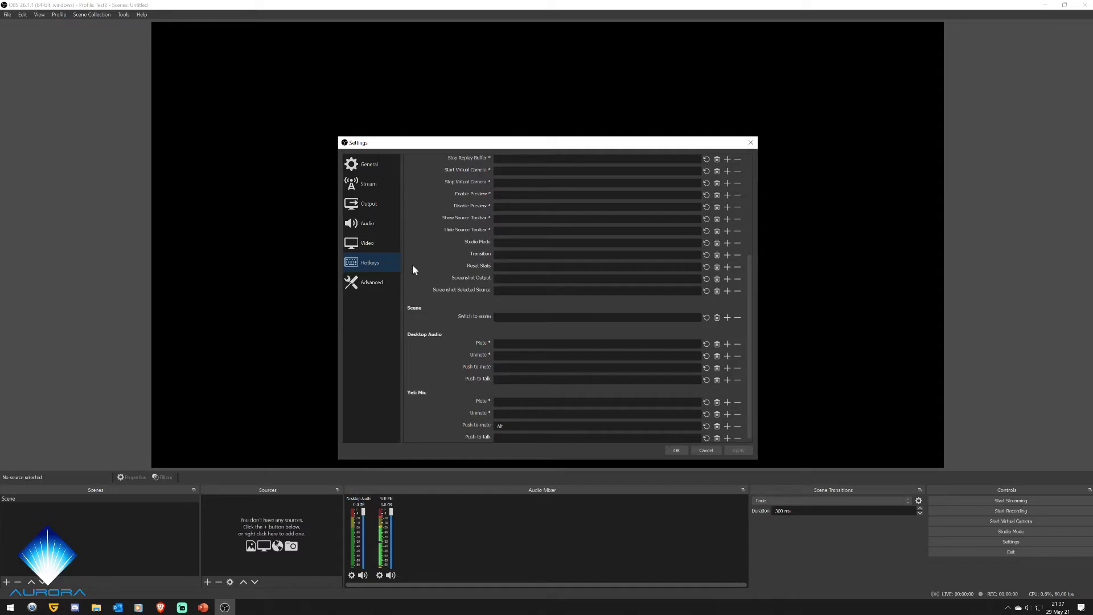
{"action": "scroll", "coordinate": [412, 265], "scroll_direction": "up", "scroll_amount": 3}
{"action": "scroll", "coordinate": [422, 265], "scroll_direction": "up", "scroll_amount": 2}
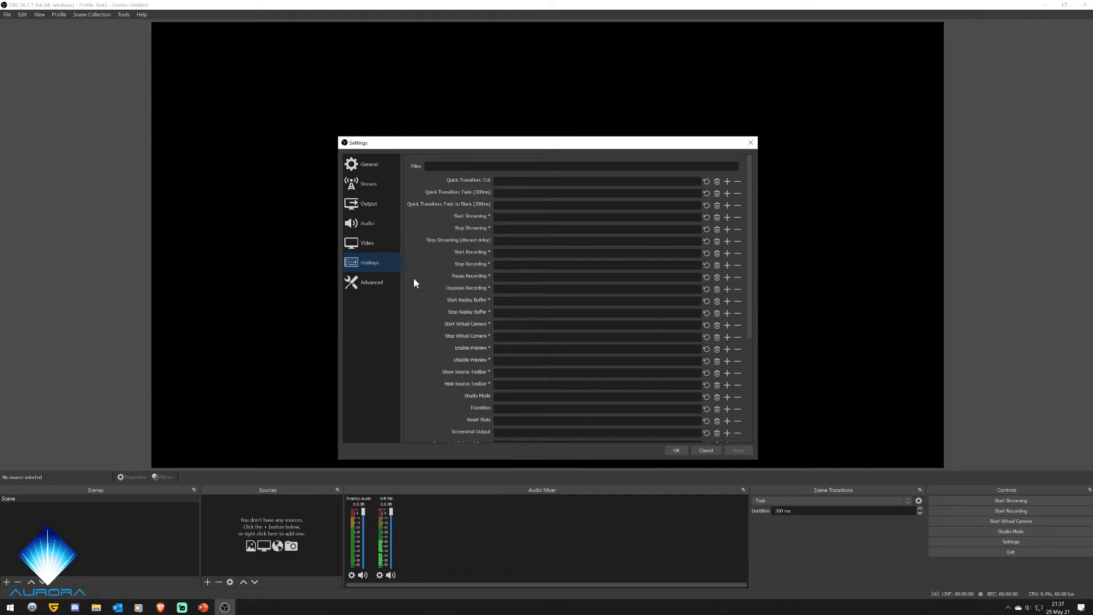
{"action": "scroll", "coordinate": [415, 278], "scroll_direction": "down", "scroll_amount": 3}
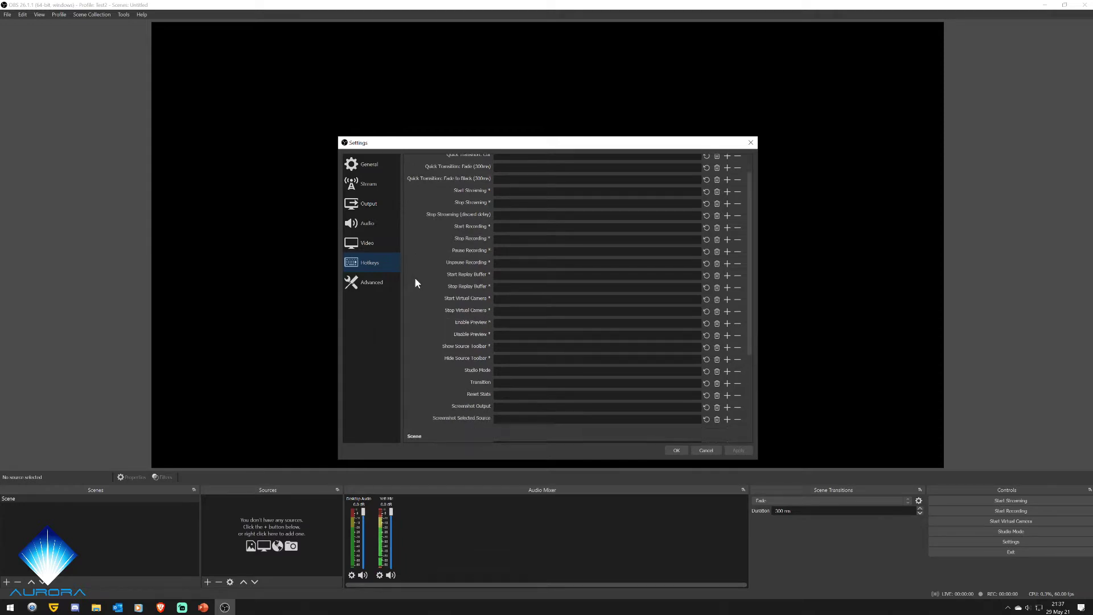
{"action": "scroll", "coordinate": [415, 276], "scroll_direction": "down", "scroll_amount": 2}
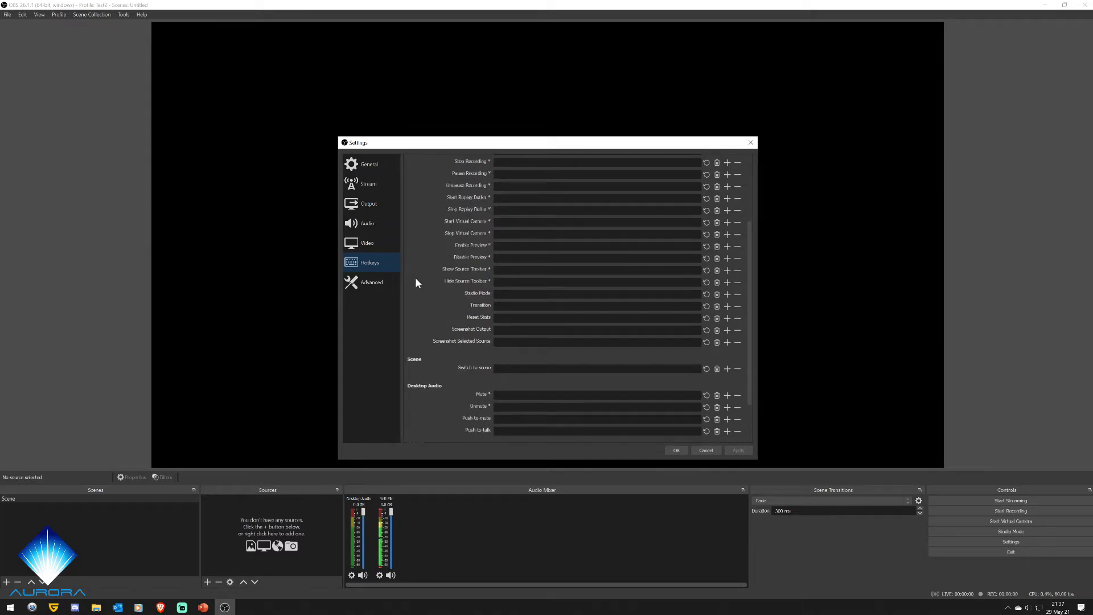
{"action": "scroll", "coordinate": [415, 278], "scroll_direction": "up", "scroll_amount": 4}
{"action": "scroll", "coordinate": [415, 278], "scroll_direction": "up", "scroll_amount": 1}
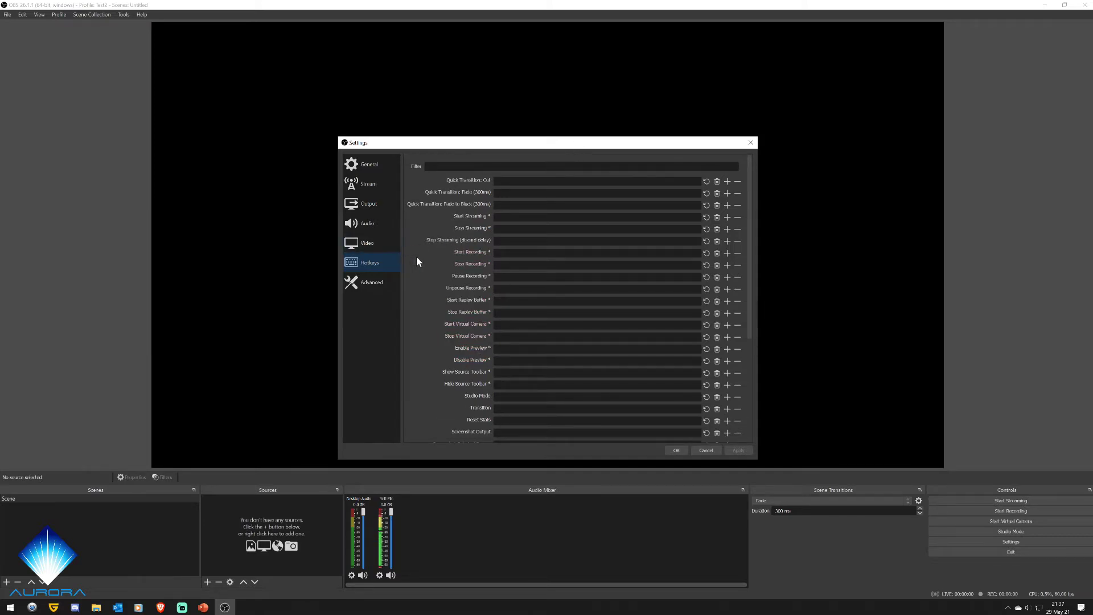
{"action": "scroll", "coordinate": [420, 260], "scroll_direction": "down", "scroll_amount": 6}
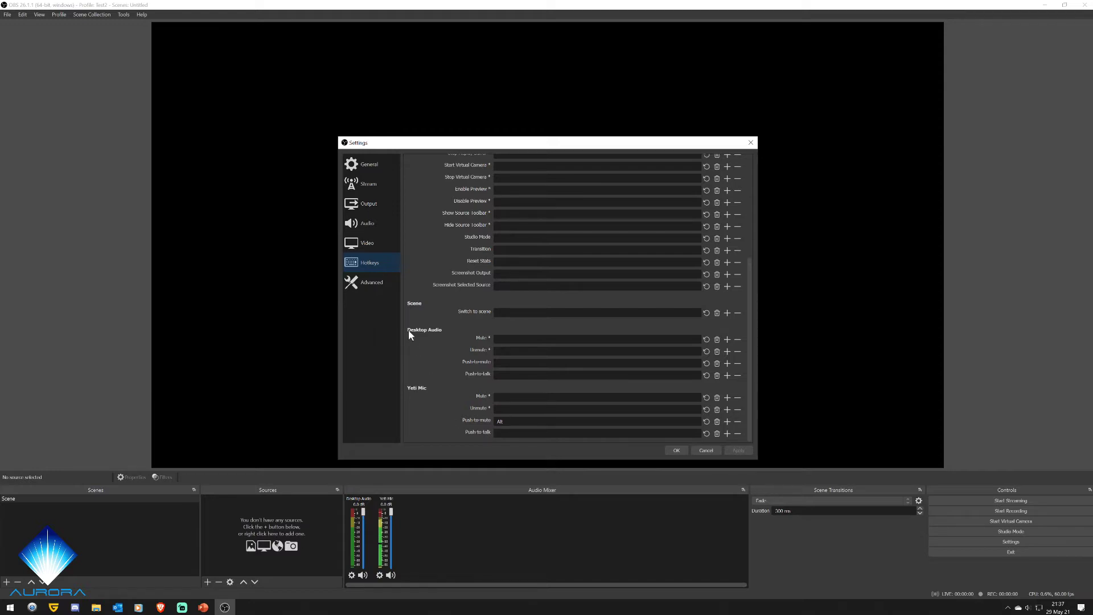
- Review the Advanced settings down to the hotkey focus behavior and close the settings without saving
{"action": "left_click", "coordinate": [369, 285]}
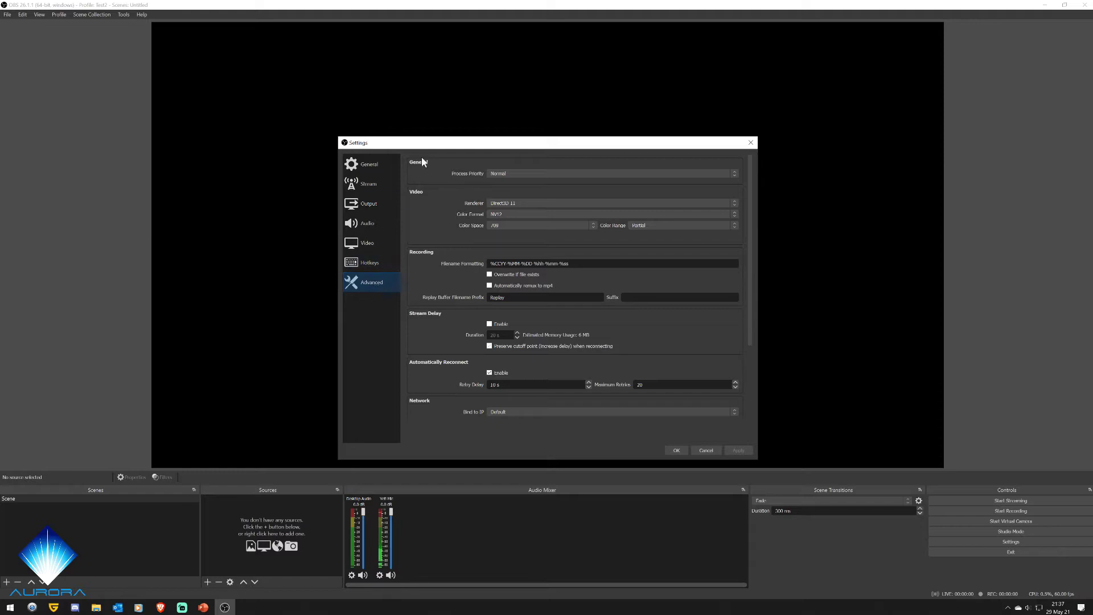
{"action": "scroll", "coordinate": [605, 418], "scroll_direction": "down", "scroll_amount": 5}
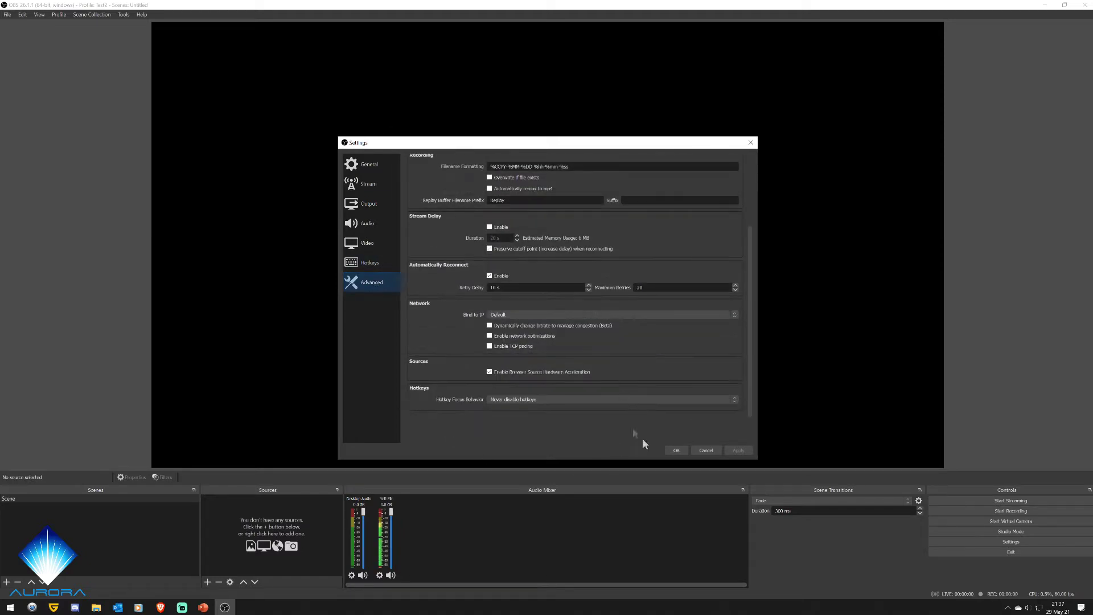
{"action": "left_click", "coordinate": [704, 452]}
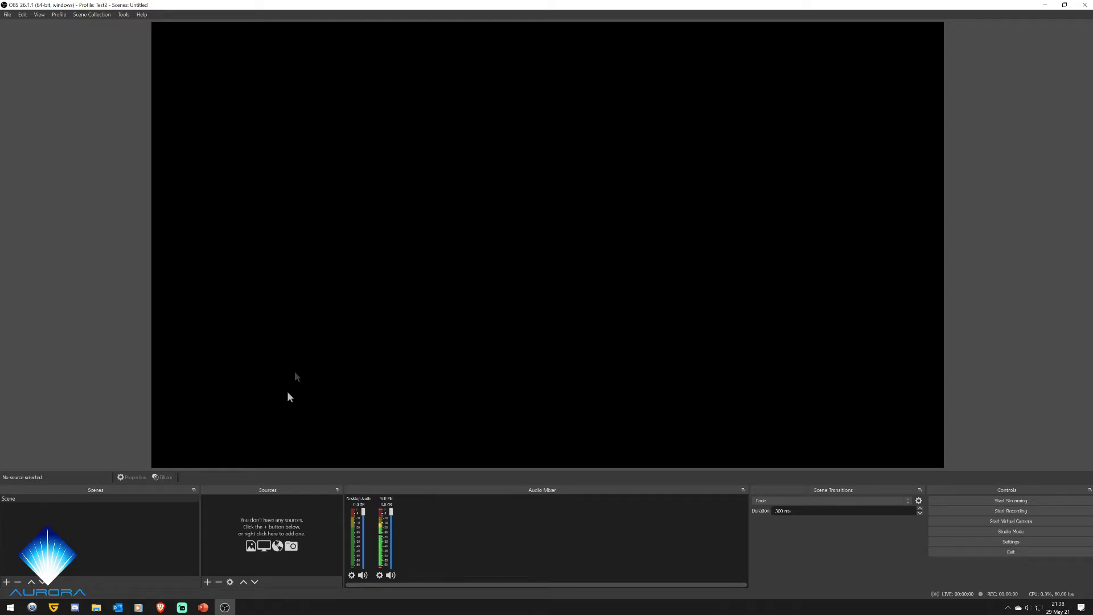
- Add a new Display Capture source named "Main Screen" to the scene
{"action": "left_click", "coordinate": [208, 581]}
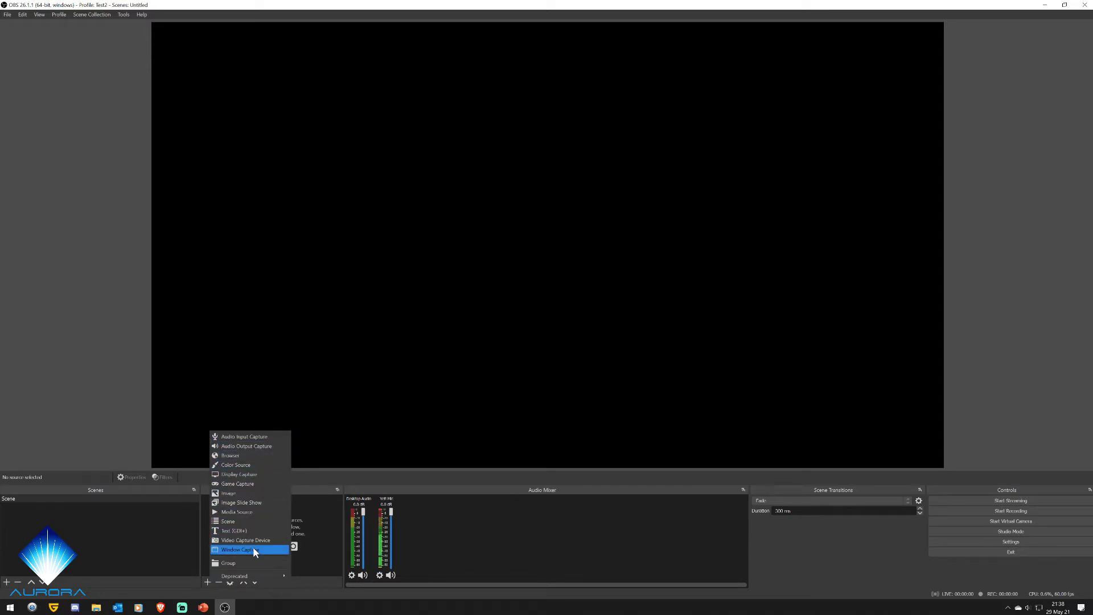
{"action": "left_click", "coordinate": [256, 477]}
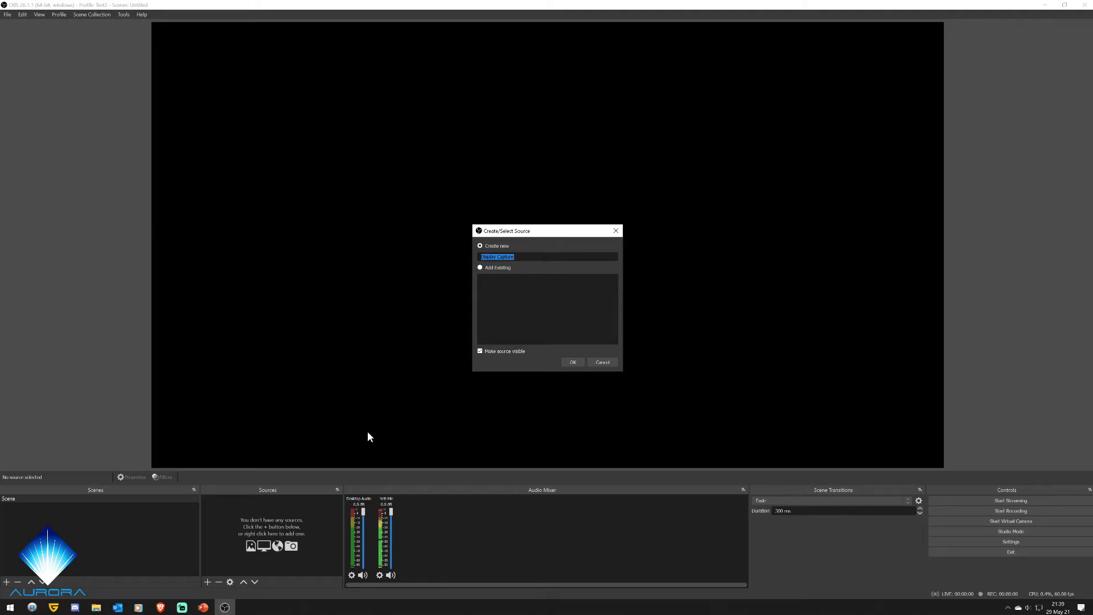
{"action": "type", "text": "Main Screen"}
{"action": "left_click", "coordinate": [569, 364]}
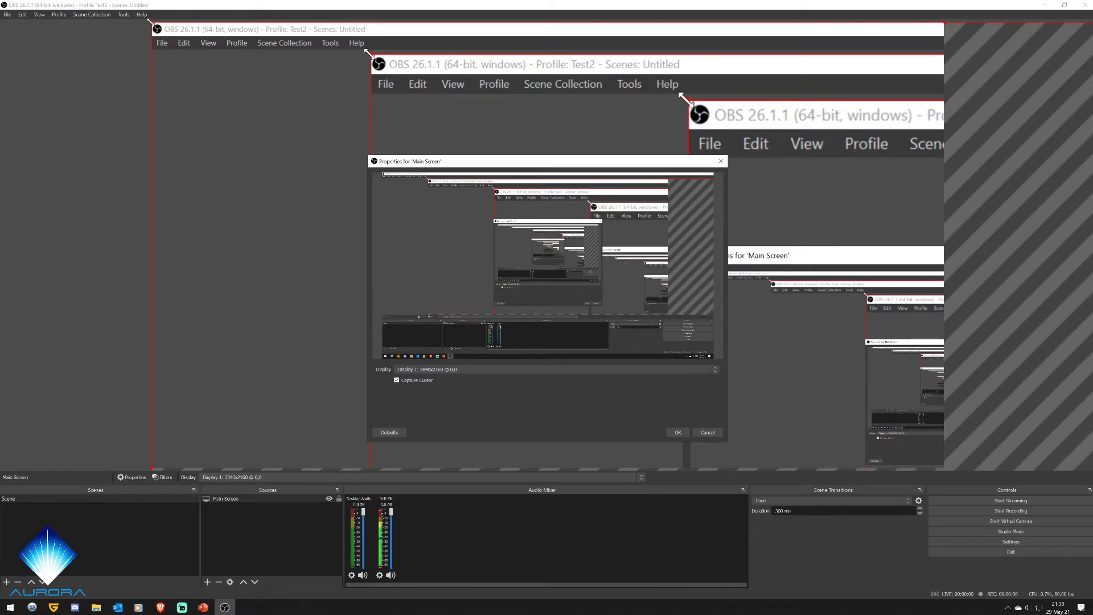
- Shrink the Main Screen capture toward the canvas's lower-right corner and accept its properties with Display 1 as the captured display
{"action": "left_click_drag", "start_coordinate": [151, 22], "coordinate": [205, 53]}
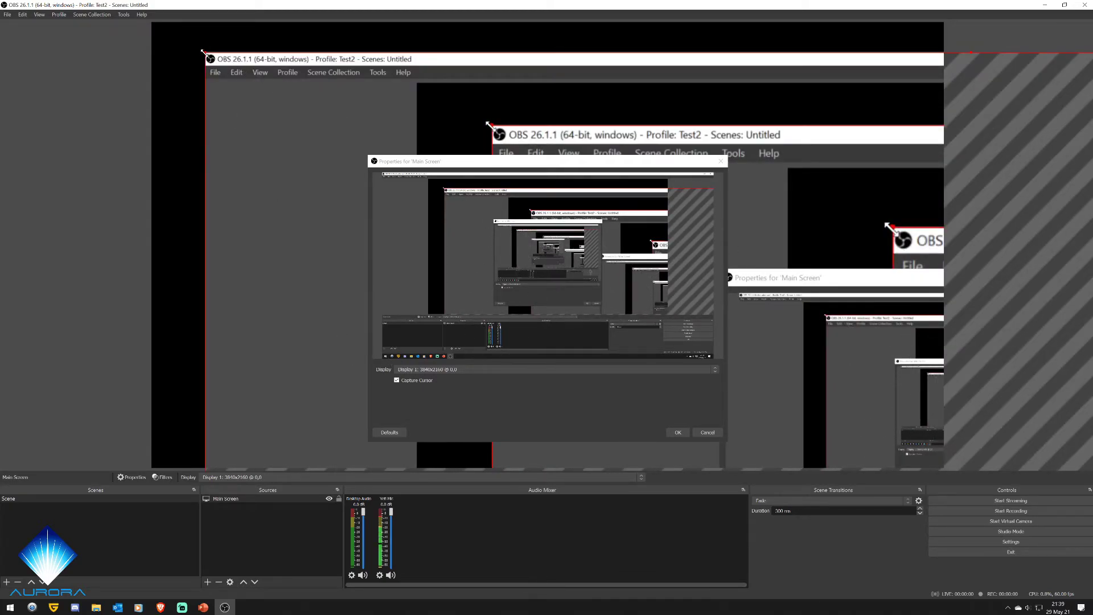
{"action": "left_click_drag", "start_coordinate": [205, 53], "coordinate": [830, 374]}
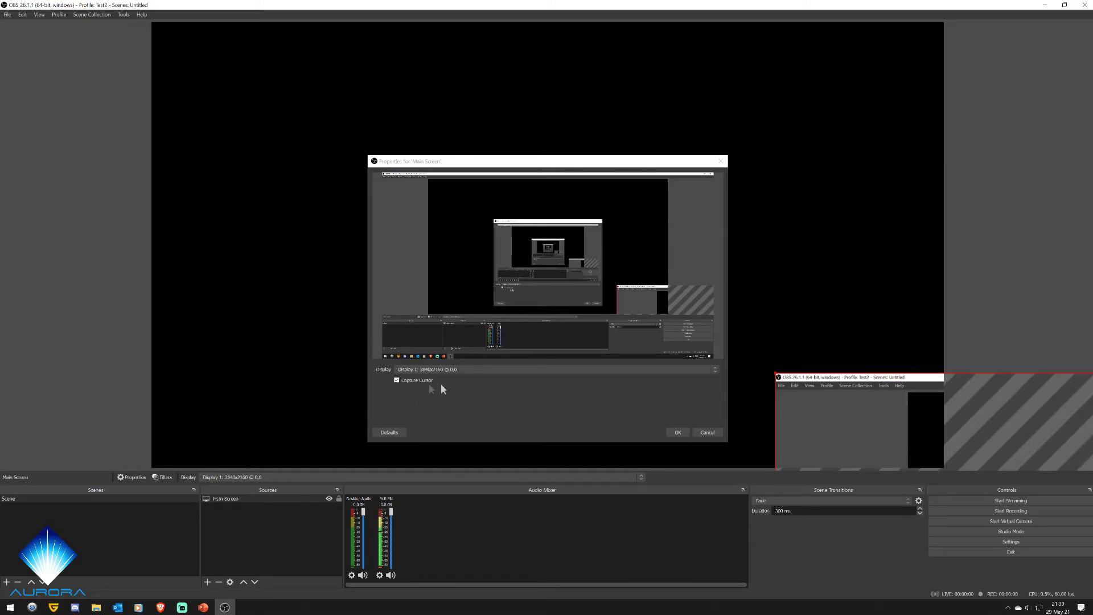
{"action": "left_click", "coordinate": [716, 369]}
{"action": "left_click", "coordinate": [716, 369]}
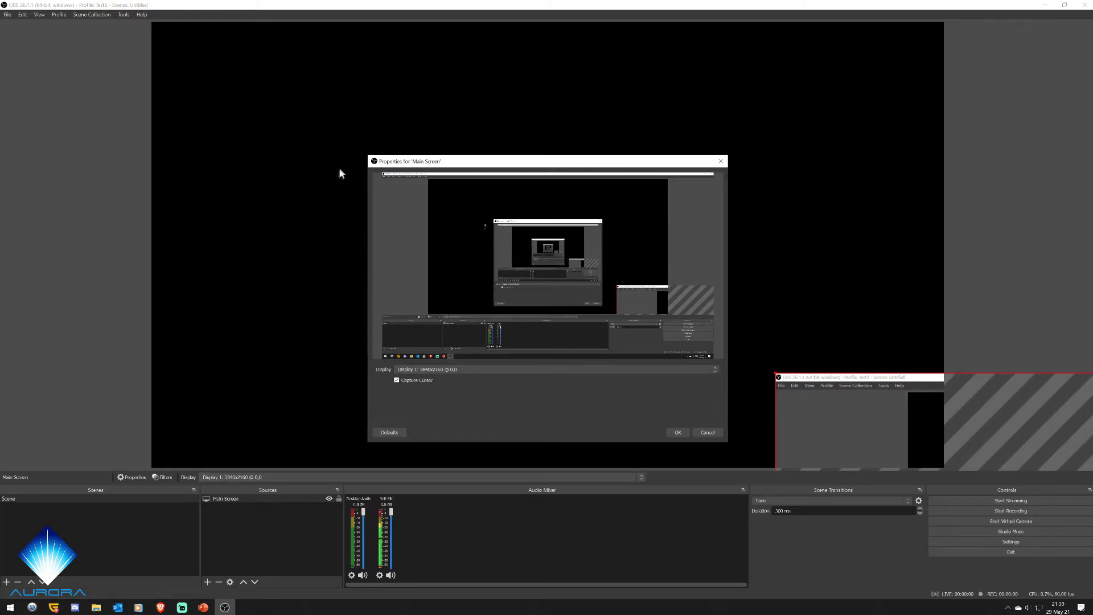
{"action": "left_click", "coordinate": [675, 433]}
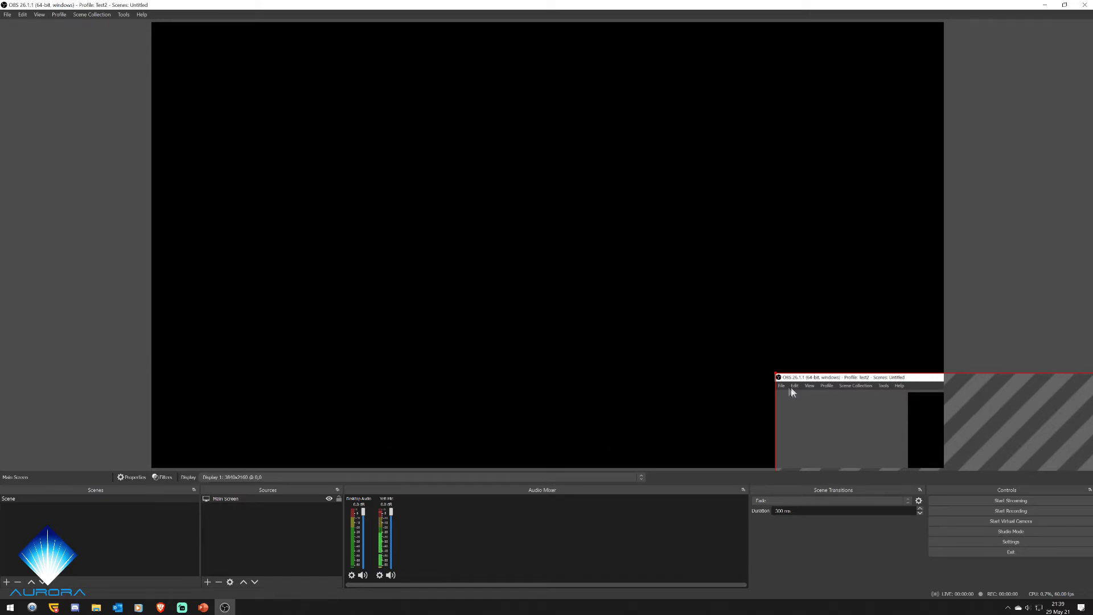
- Move the Main Screen capture to the canvas's upper-left corner and apply the Fit to screen transform to it
{"action": "left_click_drag", "start_coordinate": [922, 380], "coordinate": [298, 26]}
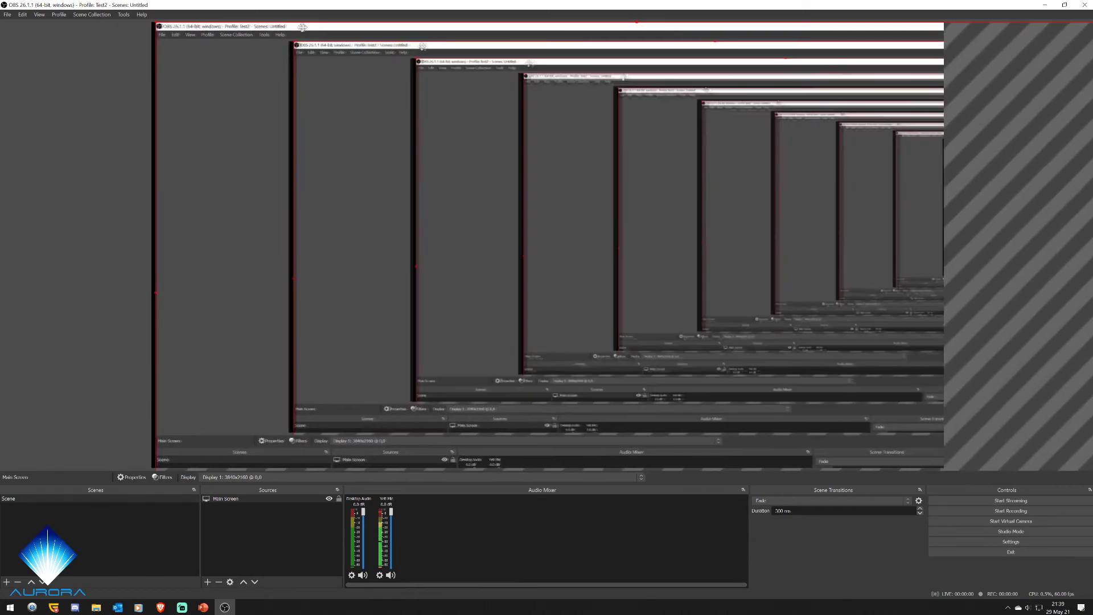
{"action": "right_click", "coordinate": [449, 181]}
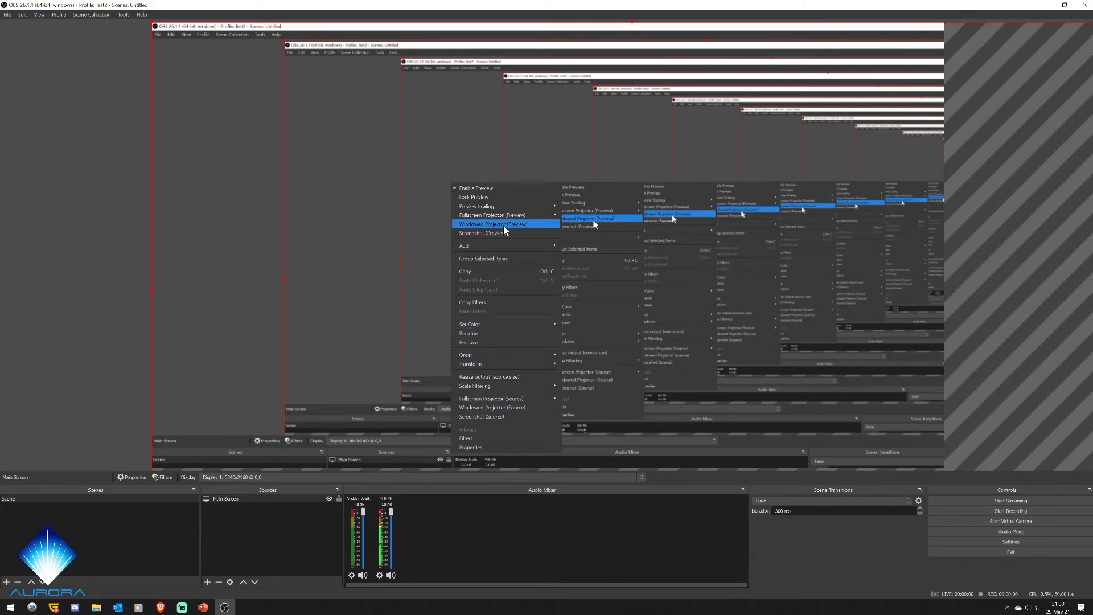
{"action": "mouse_move", "coordinate": [502, 361]}
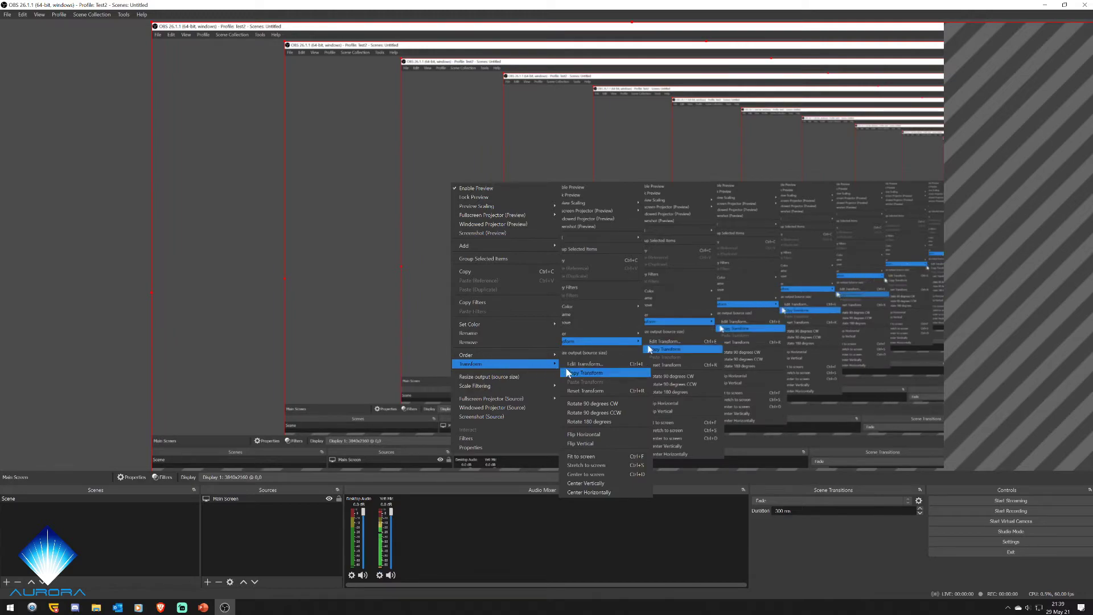
{"action": "left_click", "coordinate": [602, 460]}
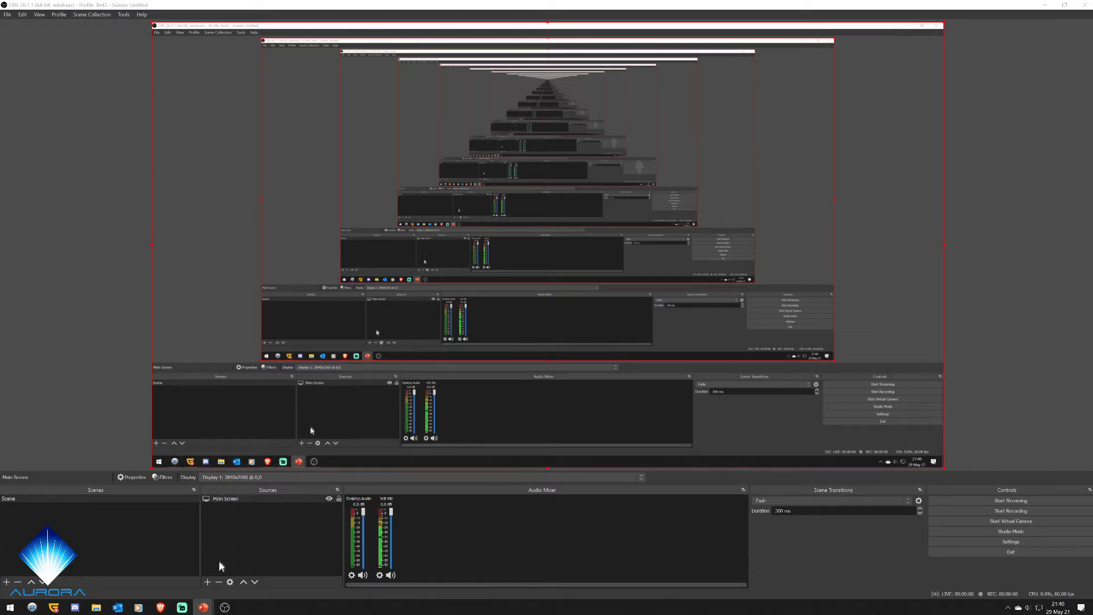
- Add a Display Capture source named "Second Screen" that captures Display 2
{"action": "left_click", "coordinate": [207, 582]}
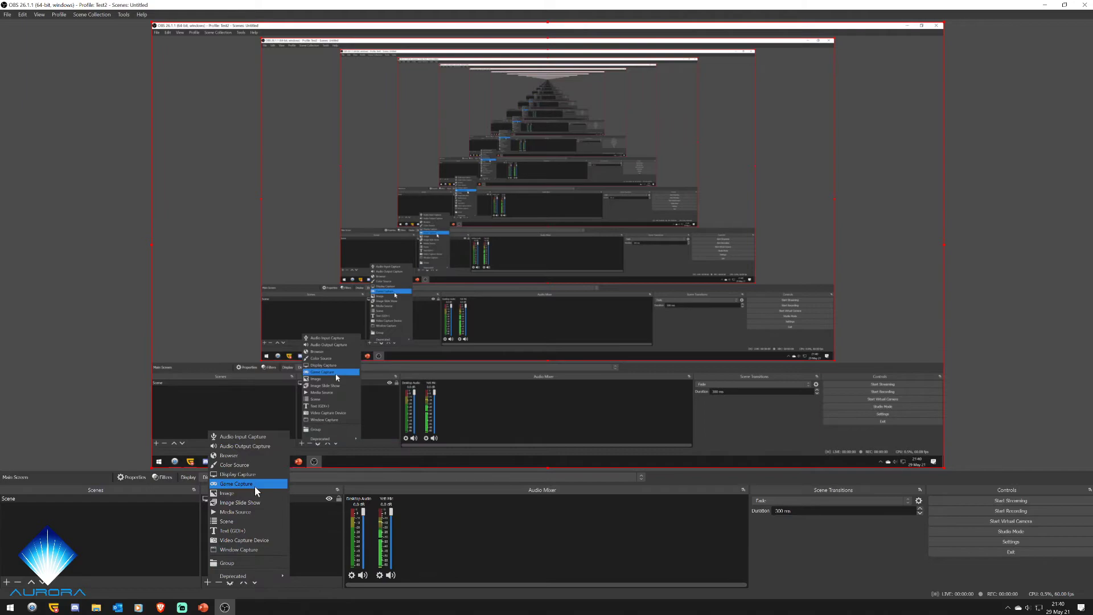
{"action": "left_click", "coordinate": [255, 471]}
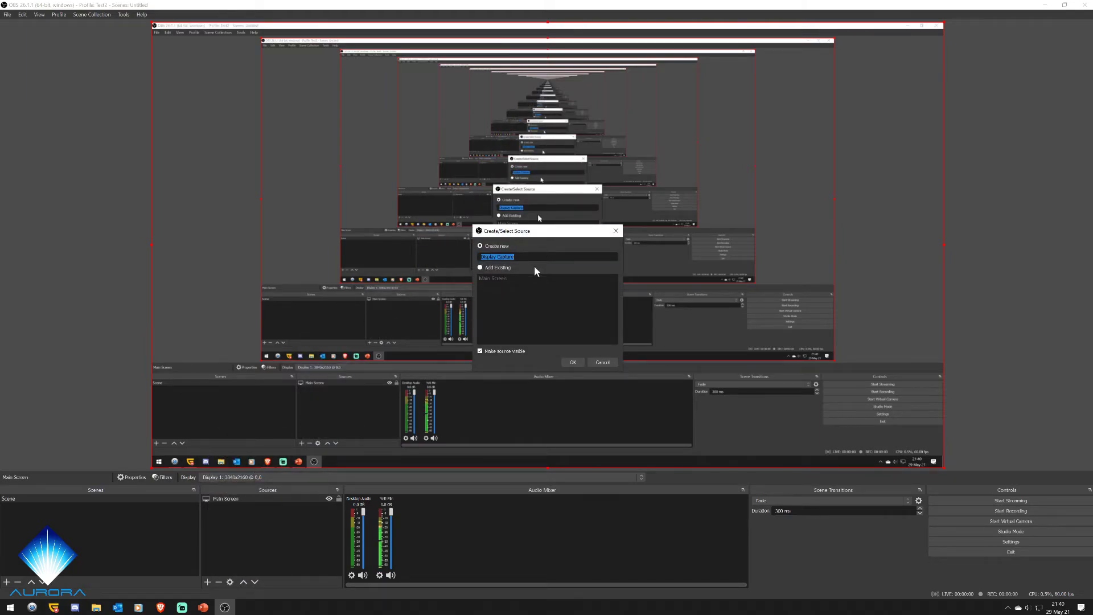
{"action": "type", "text": "Second Screen"}
{"action": "left_click", "coordinate": [573, 362]}
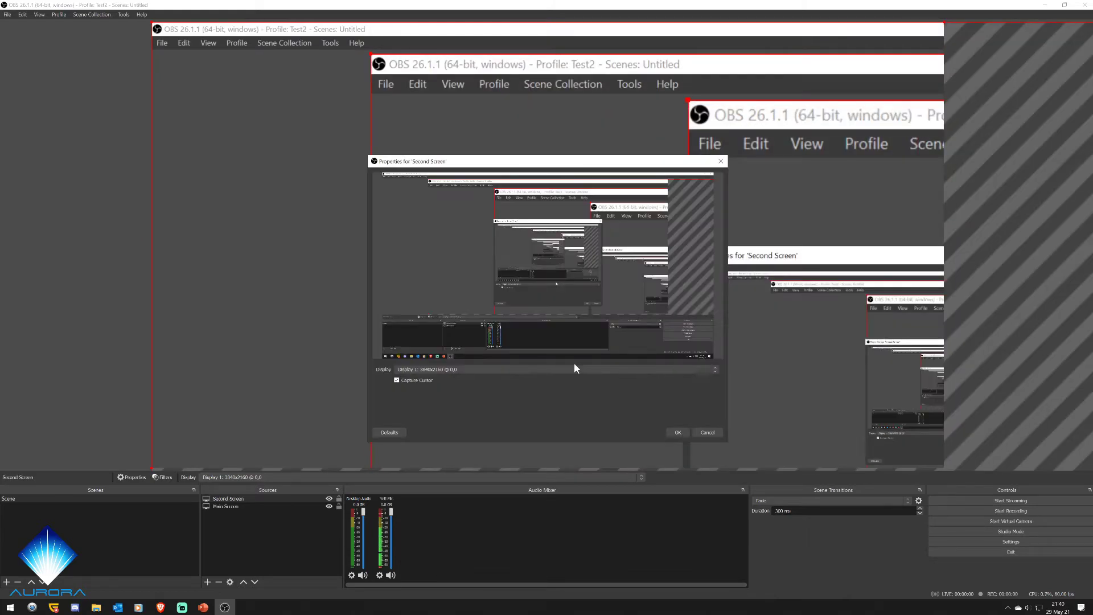
{"action": "left_click", "coordinate": [716, 370]}
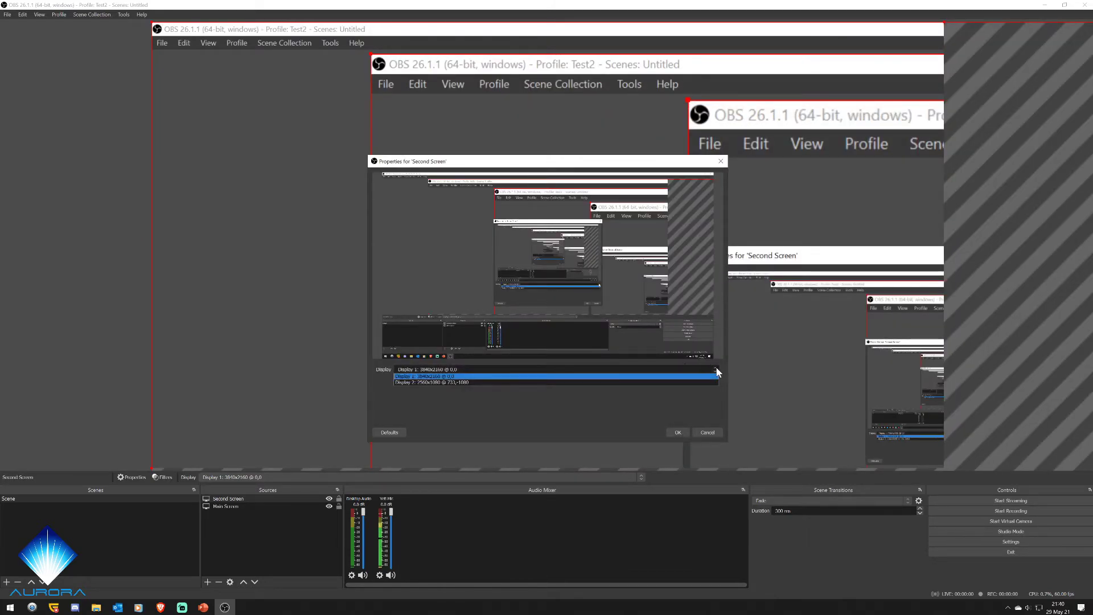
{"action": "left_click", "coordinate": [550, 383]}
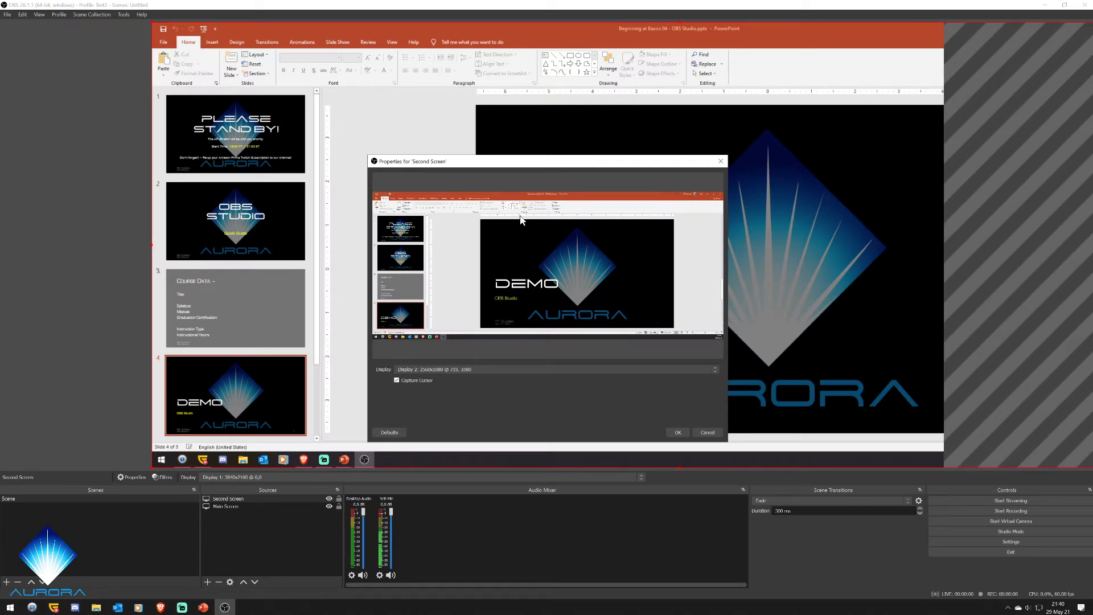
{"action": "left_click", "coordinate": [677, 432]}
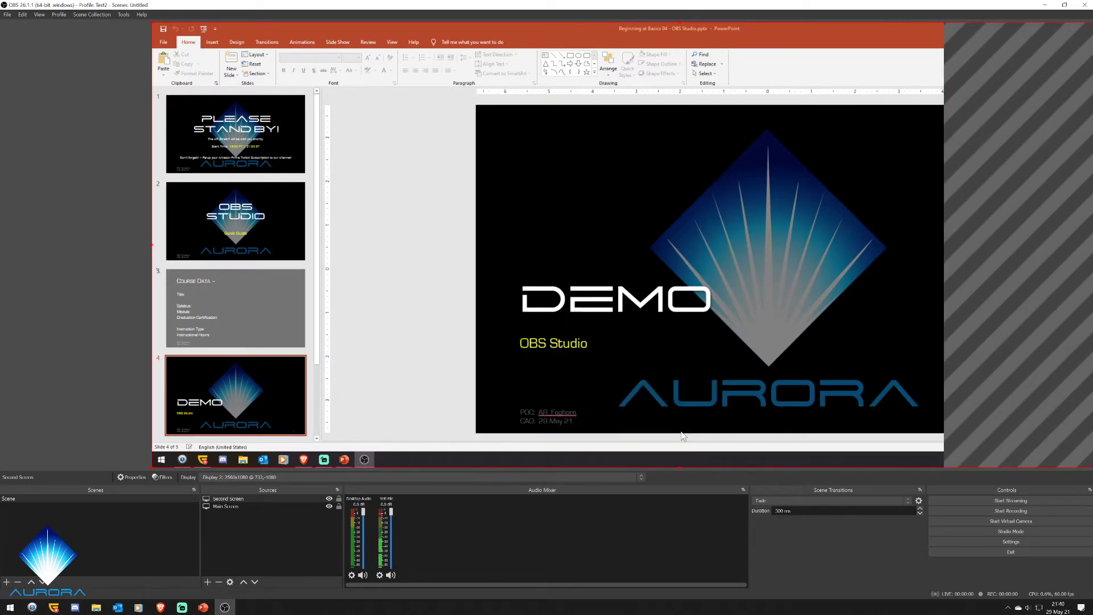
- Apply the Fit to screen transform to the Second Screen capture
{"action": "right_click", "coordinate": [620, 301]}
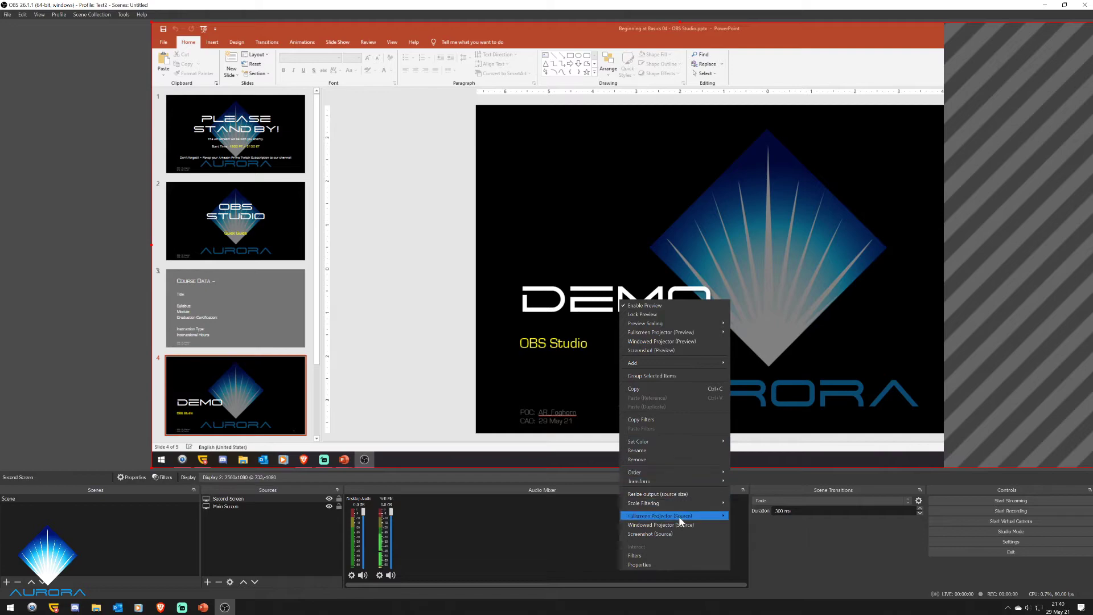
{"action": "mouse_move", "coordinate": [700, 482]}
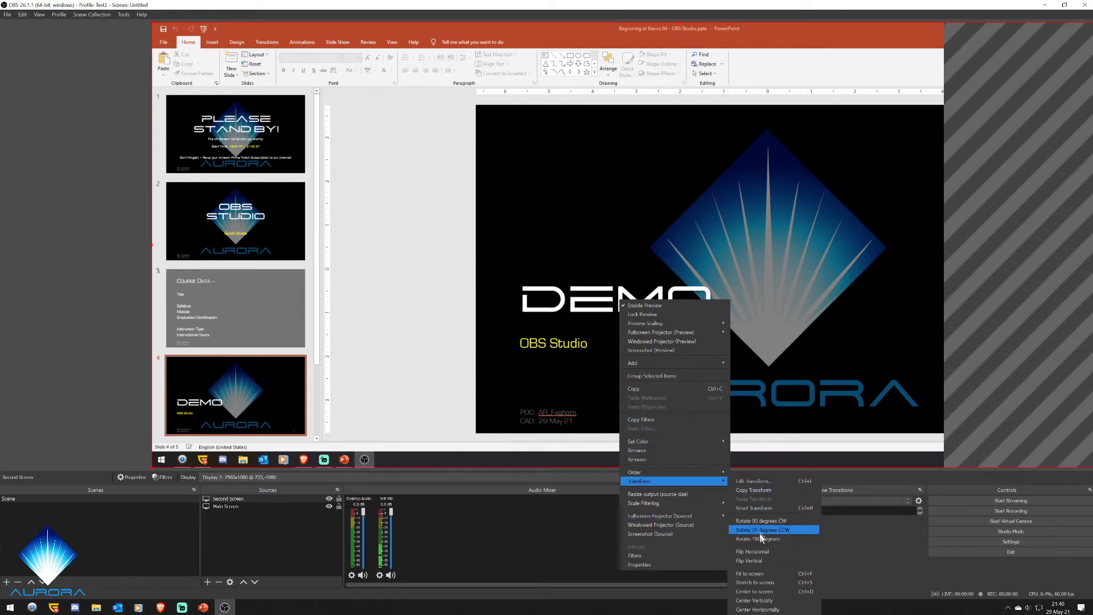
{"action": "left_click", "coordinate": [761, 571]}
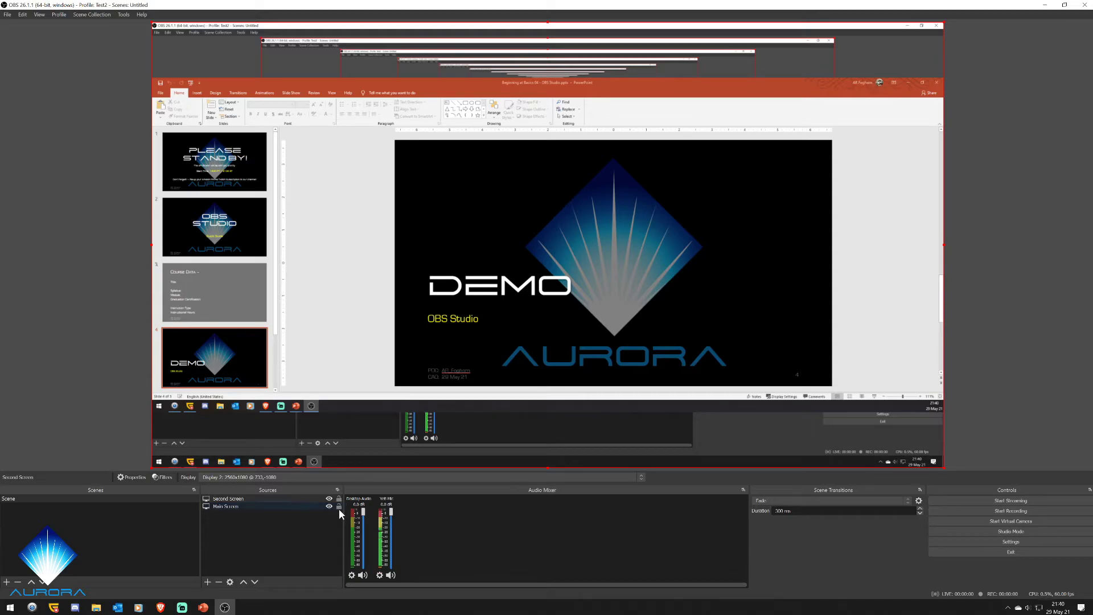
- Shift the Second Screen capture slightly down and apply the Stretch to screen transform so it fills the canvas
{"action": "mouse_move", "coordinate": [437, 212]}
{"action": "left_mouse_down"}
{"action": "mouse_move", "coordinate": [444, 217]}
{"action": "mouse_move", "coordinate": [424, 214]}
{"action": "mouse_move", "coordinate": [505, 239]}
{"action": "mouse_move", "coordinate": [431, 230]}
{"action": "left_mouse_up"}
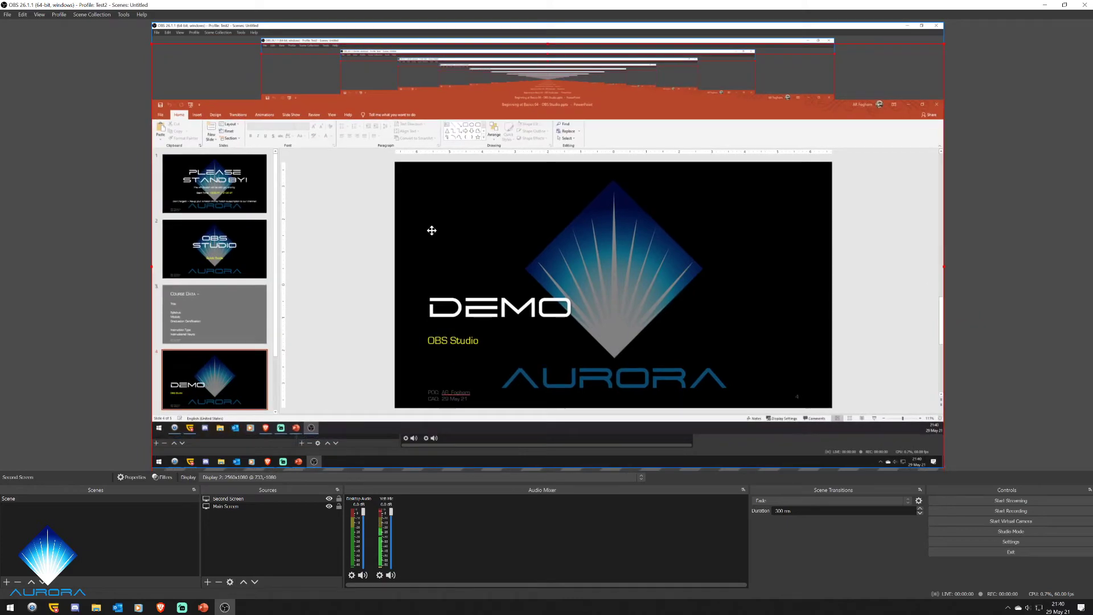
{"action": "right_click", "coordinate": [460, 225]}
{"action": "mouse_move", "coordinate": [531, 405]}
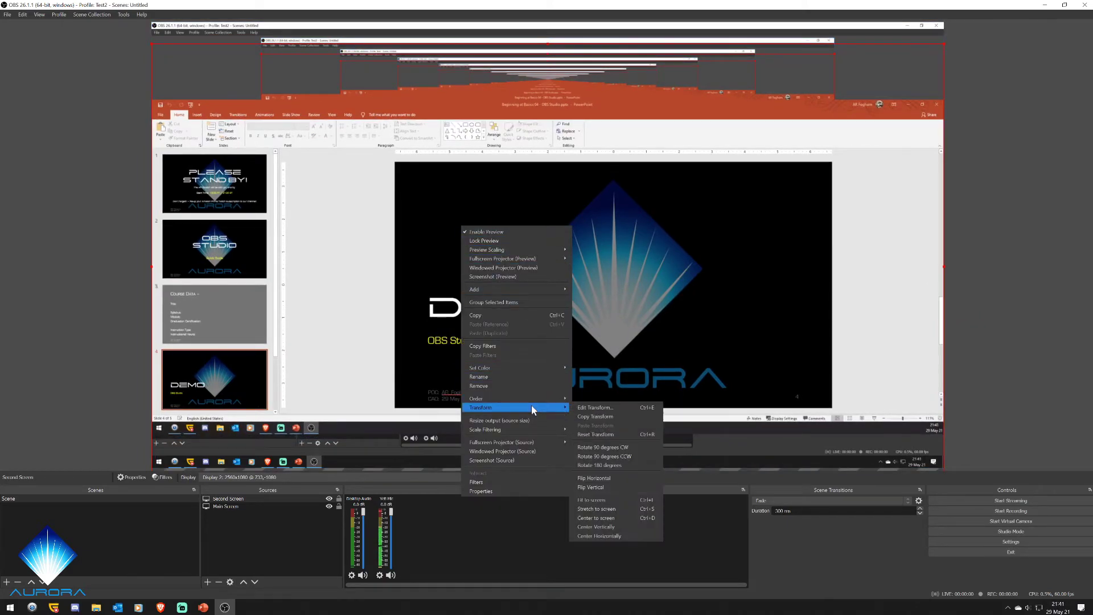
{"action": "left_click", "coordinate": [612, 502]}
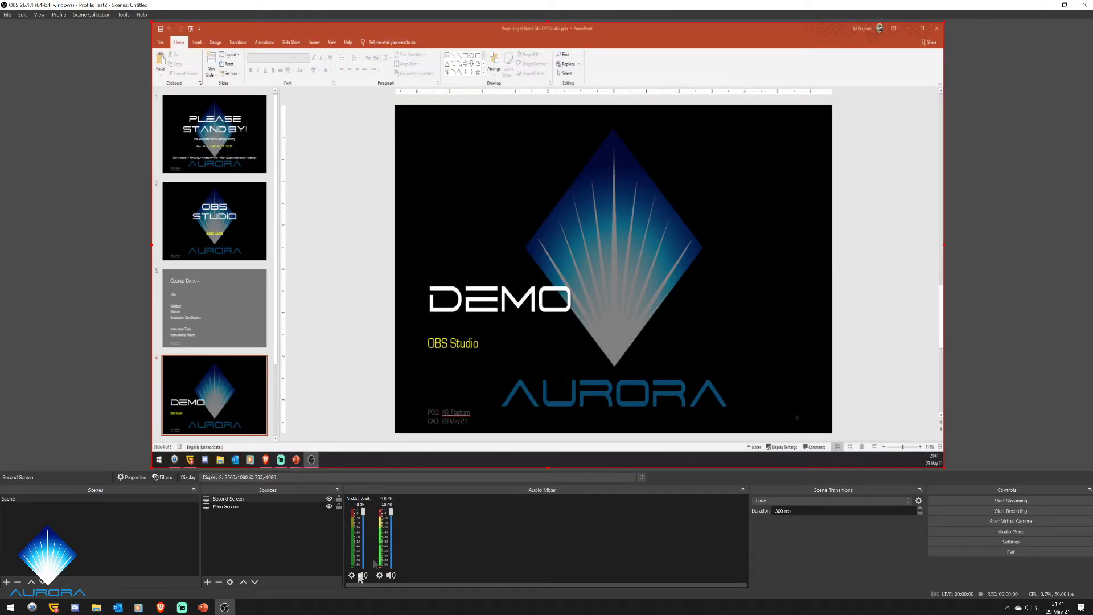
- Lock the Second Screen source, select the Main Screen source, and unlock Second Screen again
{"action": "left_click", "coordinate": [338, 499]}
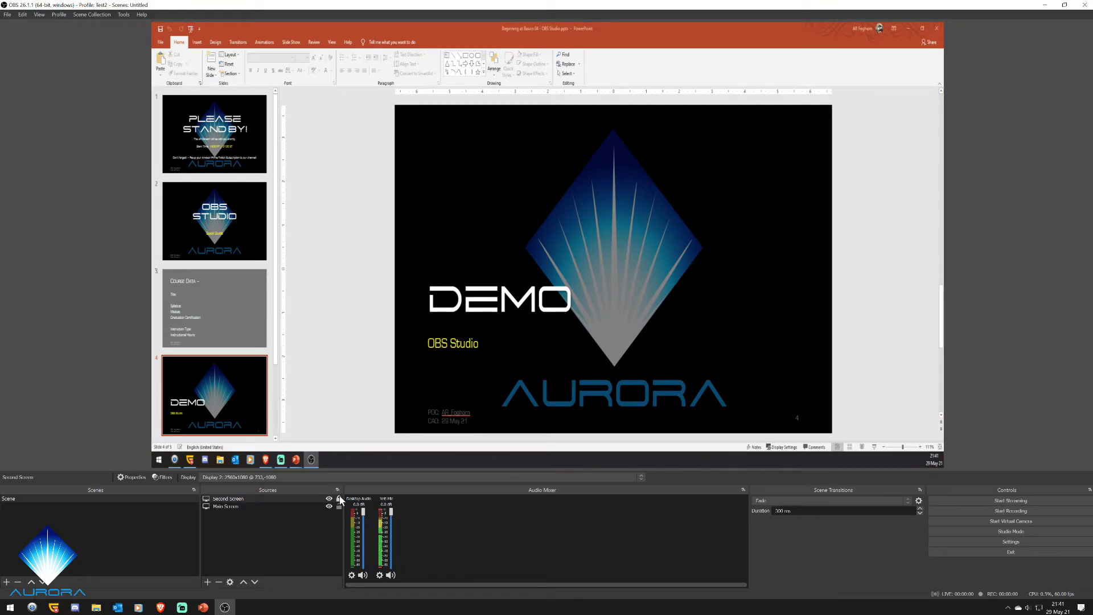
{"action": "left_click", "coordinate": [291, 499]}
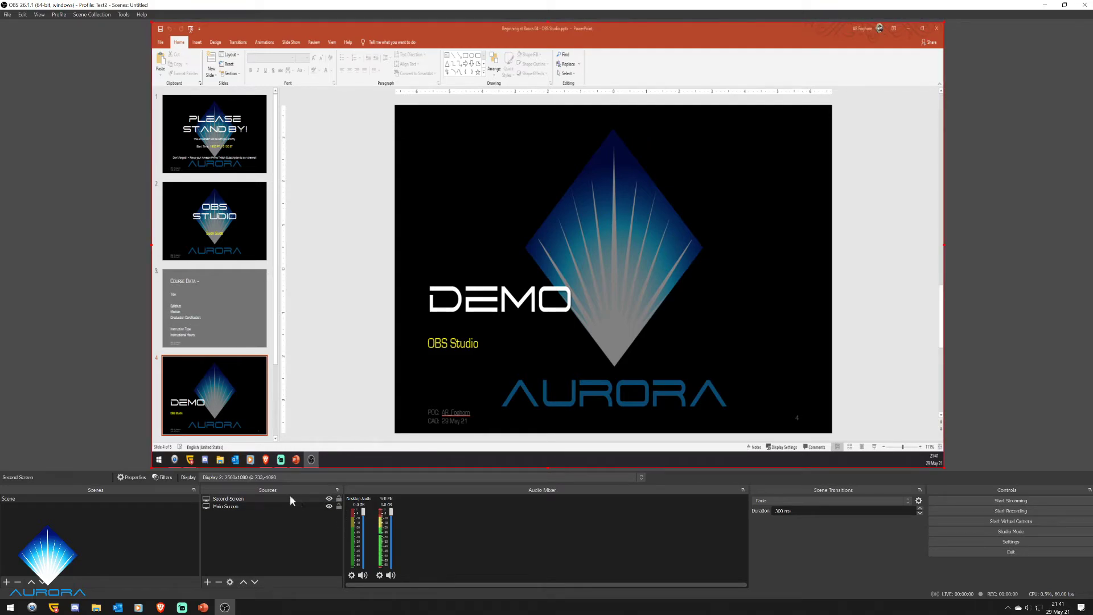
{"action": "left_click", "coordinate": [338, 498]}
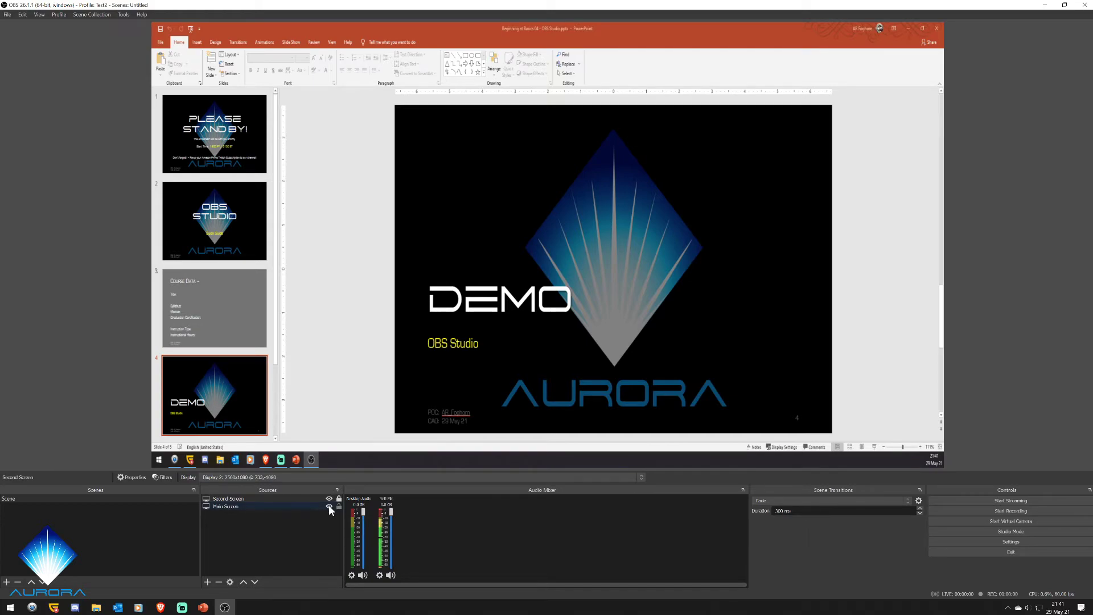
{"action": "left_click", "coordinate": [314, 506]}
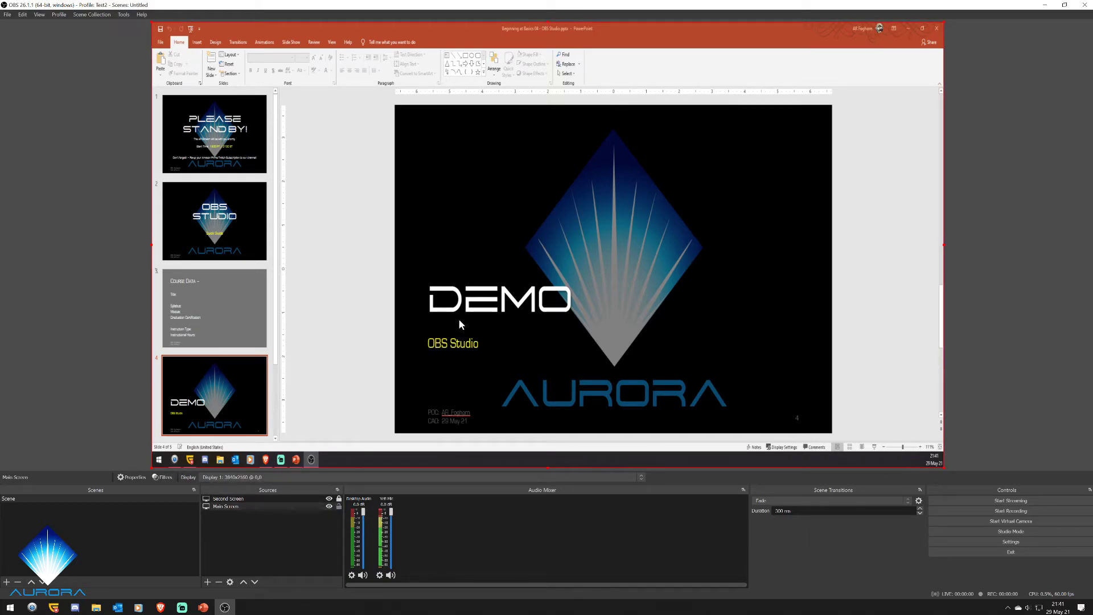
{"action": "left_click", "coordinate": [336, 499]}
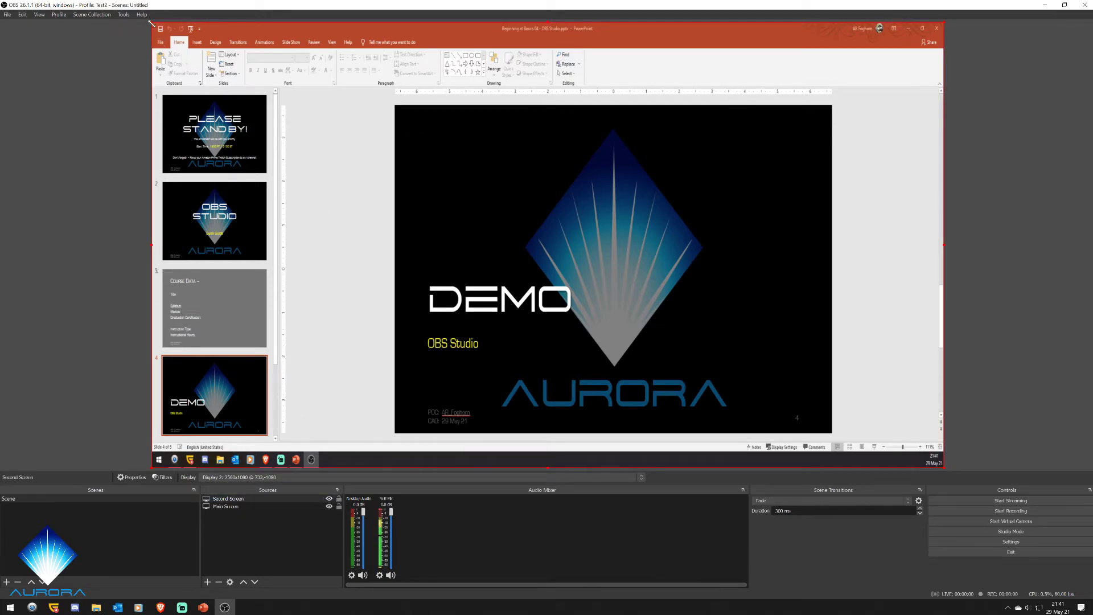
- Shrink the Second Screen capture into the canvas's lower-right area and the Main Screen capture into its upper-left area
{"action": "left_click_drag", "start_coordinate": [152, 23], "coordinate": [485, 226]}
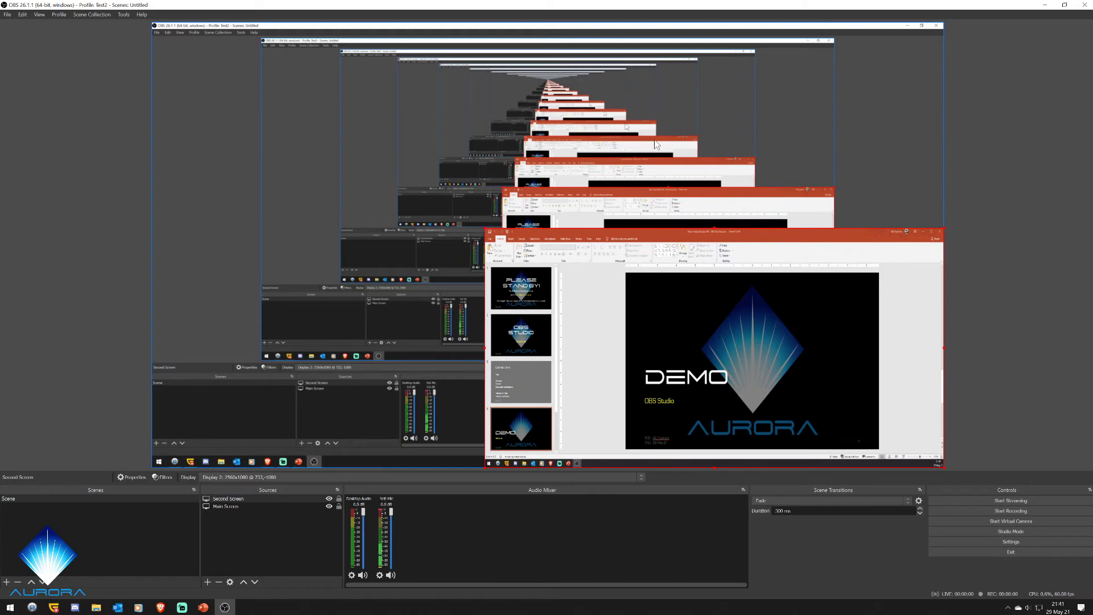
{"action": "left_click", "coordinate": [909, 361]}
{"action": "left_click_drag", "start_coordinate": [944, 465], "coordinate": [565, 283]}
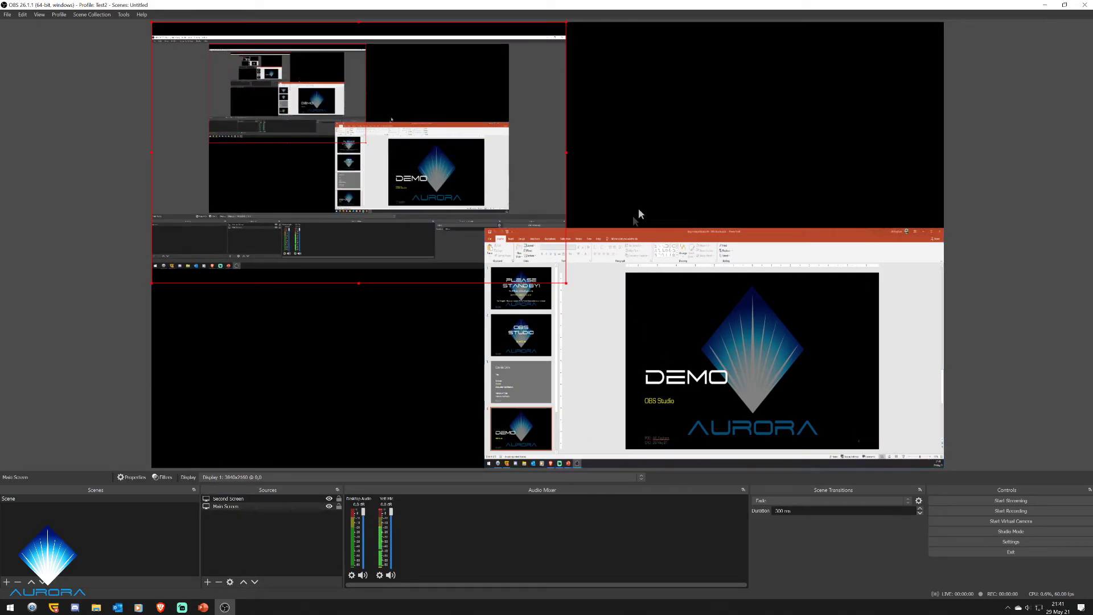
{"action": "left_click", "coordinate": [663, 158]}
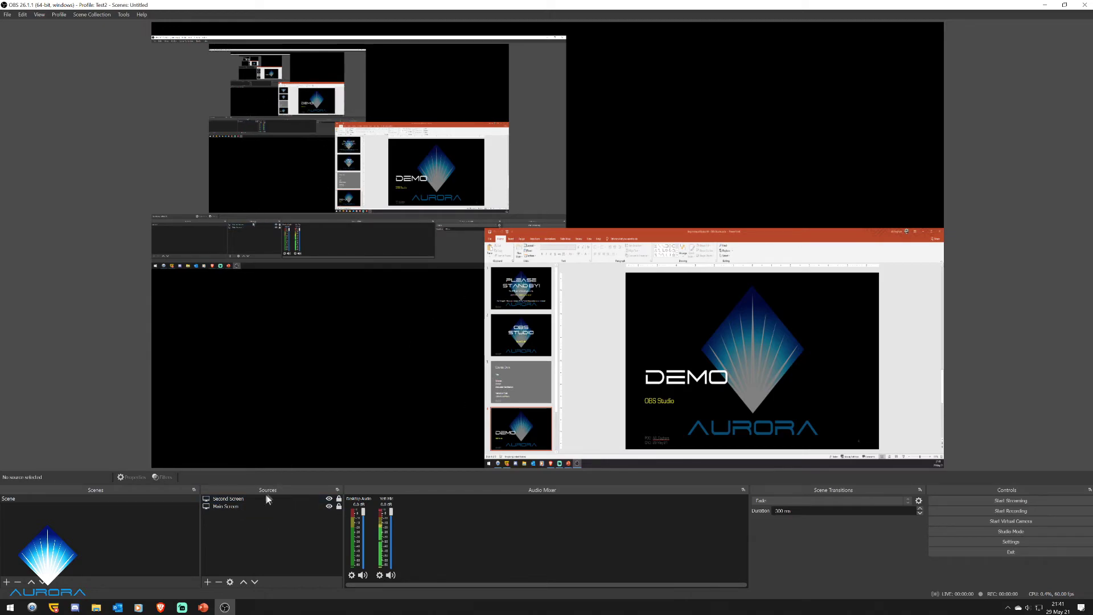
- Move the Main Screen source above Second Screen in the source order, return it below, and clear the selection
{"action": "left_click_drag", "start_coordinate": [239, 508], "coordinate": [238, 498]}
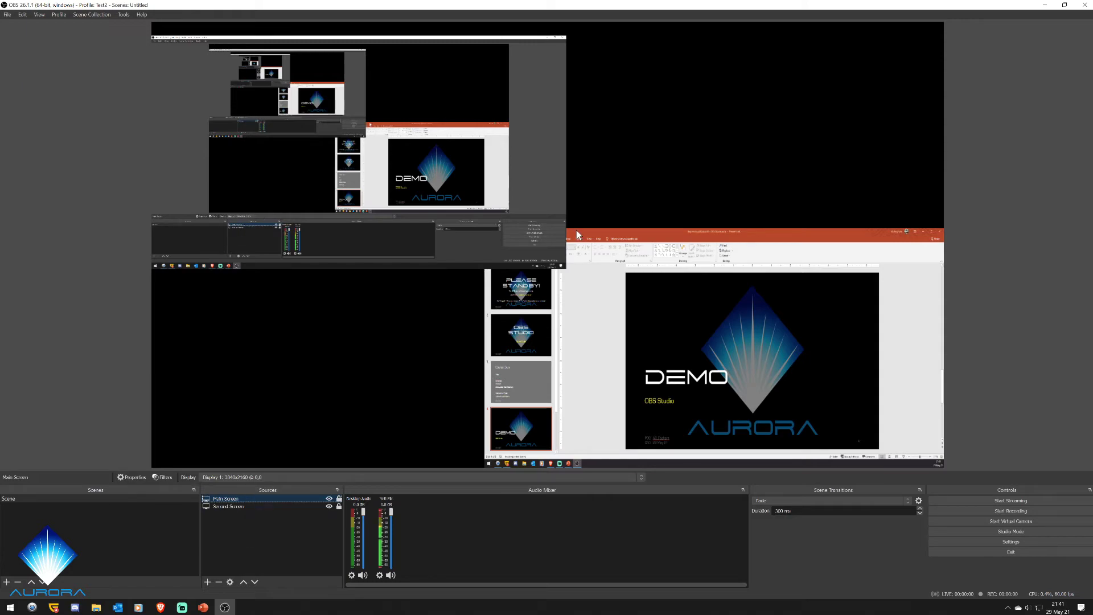
{"action": "left_click", "coordinate": [526, 268]}
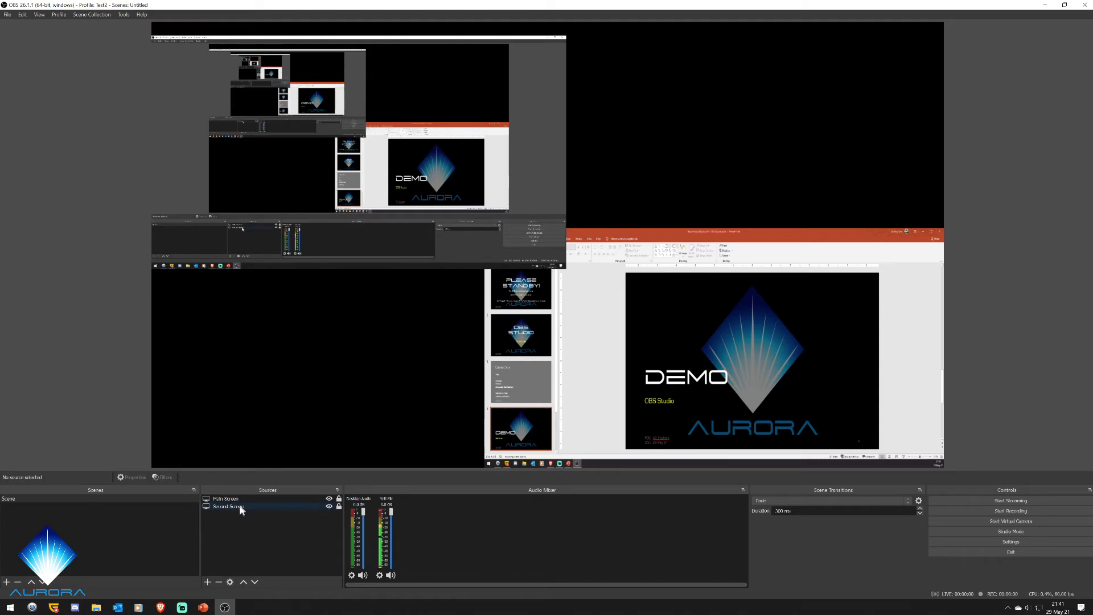
{"action": "left_click_drag", "start_coordinate": [241, 497], "coordinate": [244, 544]}
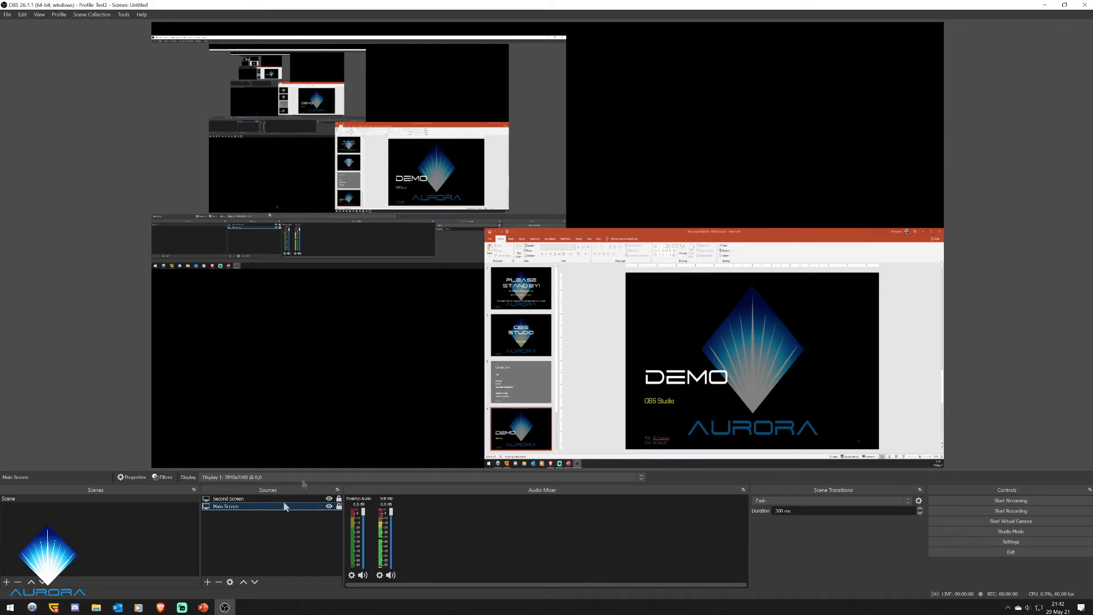
{"action": "left_click", "coordinate": [279, 560]}
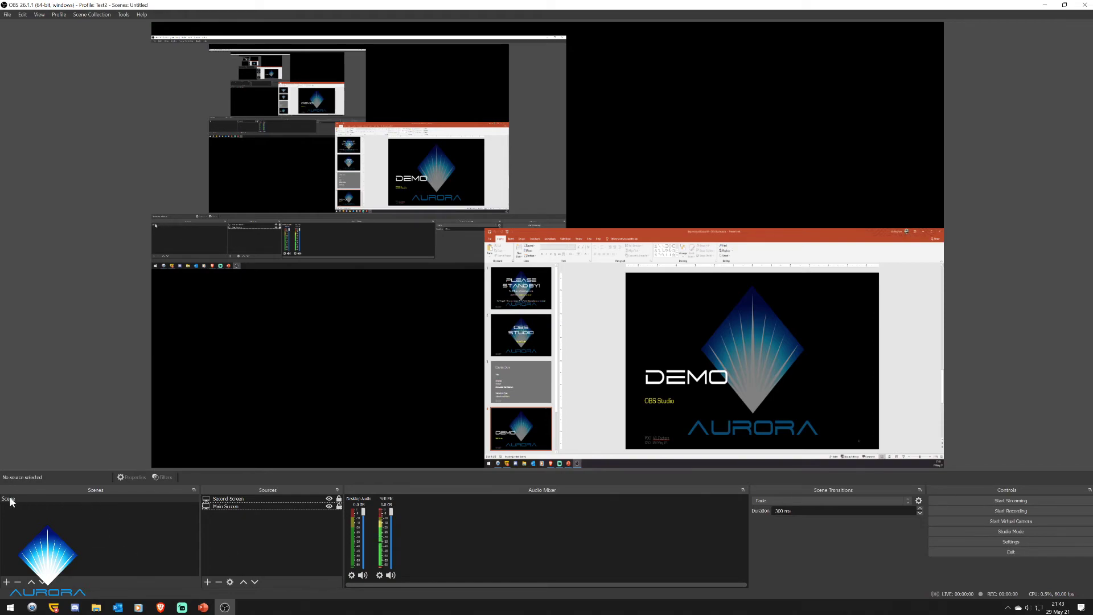
- Rename the existing scene to "Test SCene 1"
{"action": "right_click", "coordinate": [85, 499]}
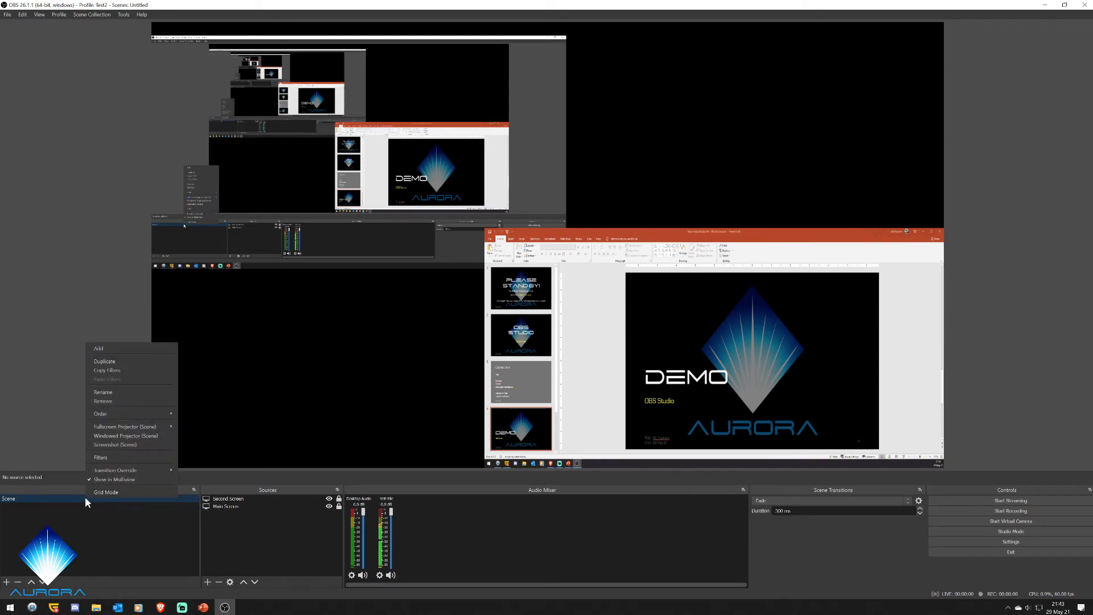
{"action": "left_click", "coordinate": [138, 390]}
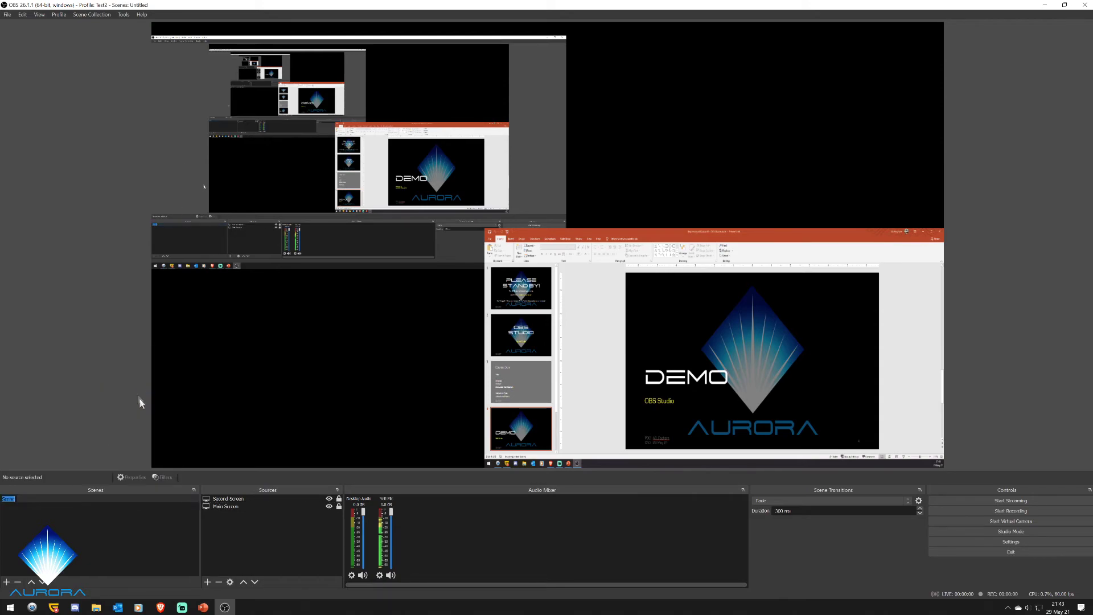
{"action": "type", "text": "Test SCene"}
- Add a new Media Source named "Video 1" to the scene
{"action": "left_click", "coordinate": [207, 582]}
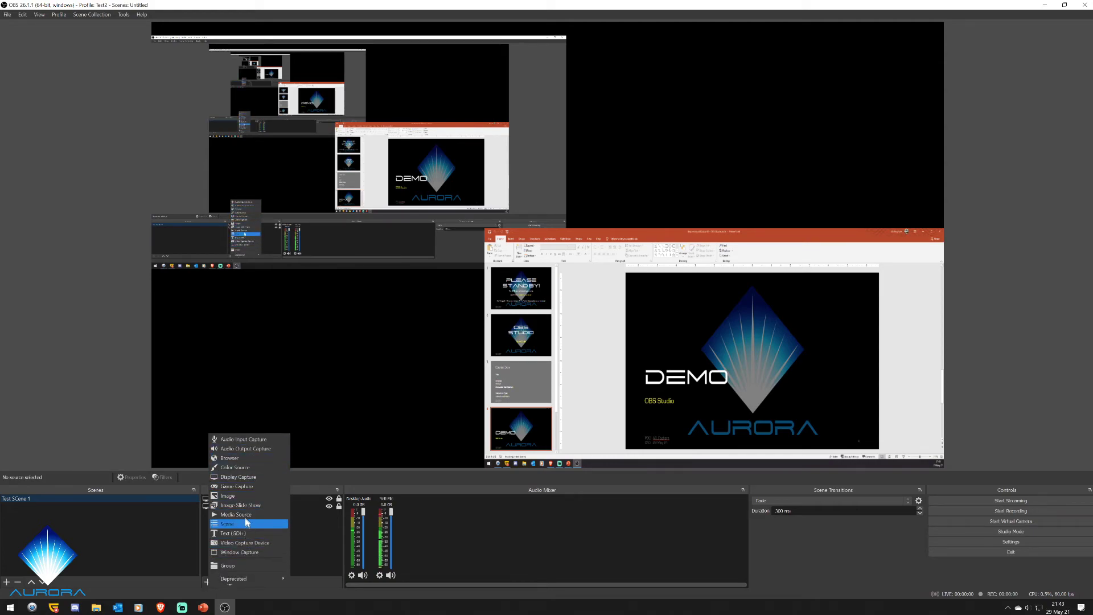
{"action": "left_click", "coordinate": [238, 514]}
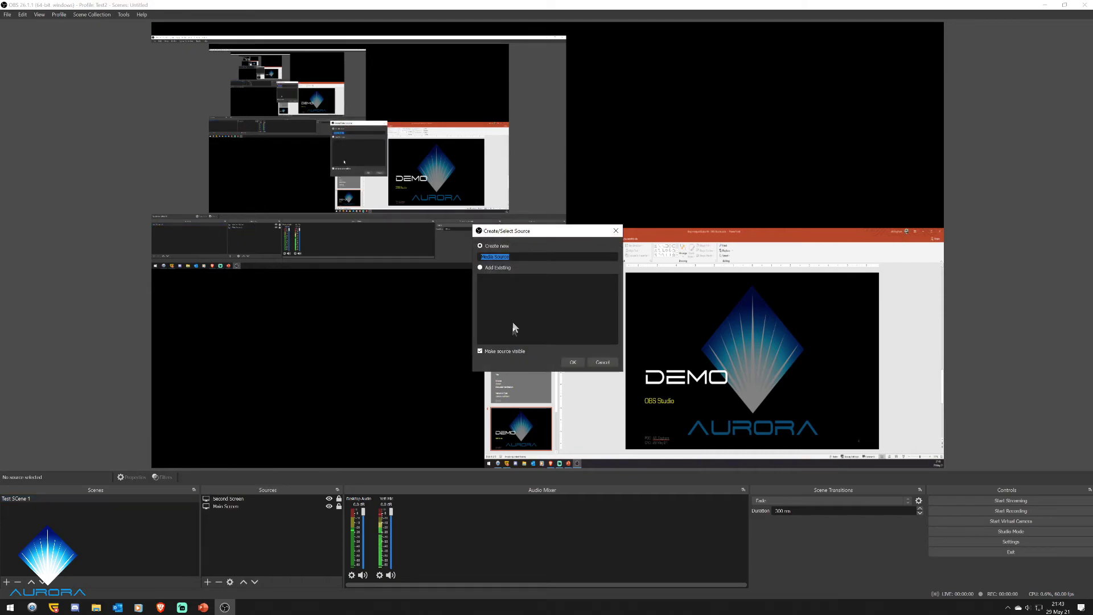
{"action": "type", "text": "Video 1"}
{"action": "left_click", "coordinate": [572, 362]}
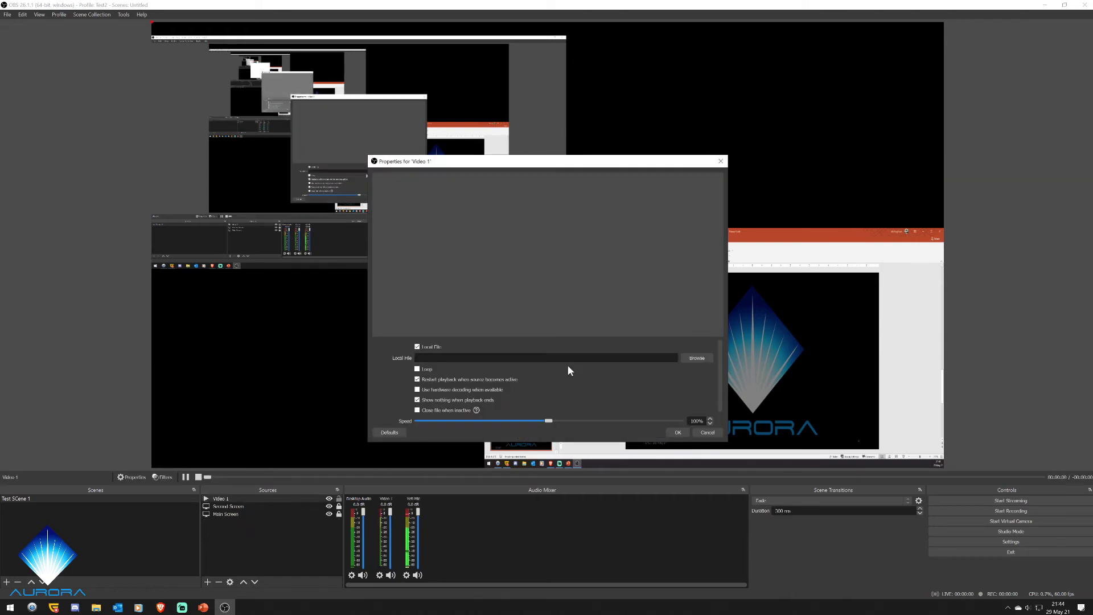
- Load Lorville Timelapse.mp4 from the Star Citizen OBS Studio folder into Video 1, enable looping, and accept the source properties
{"action": "left_click", "coordinate": [695, 357]}
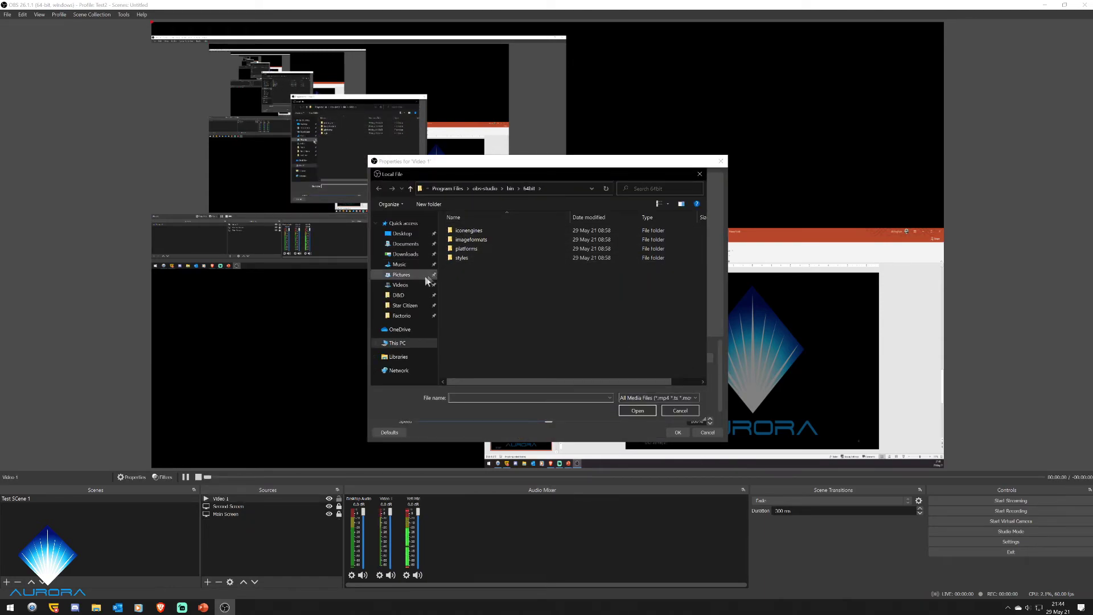
{"action": "left_click", "coordinate": [405, 305]}
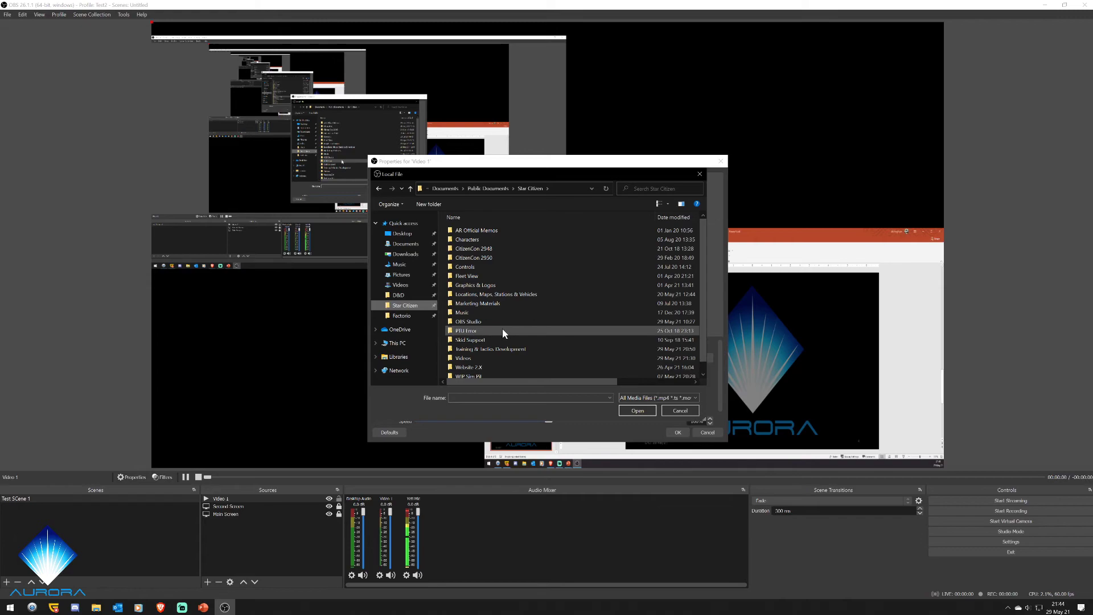
{"action": "double_click", "coordinate": [495, 321]}
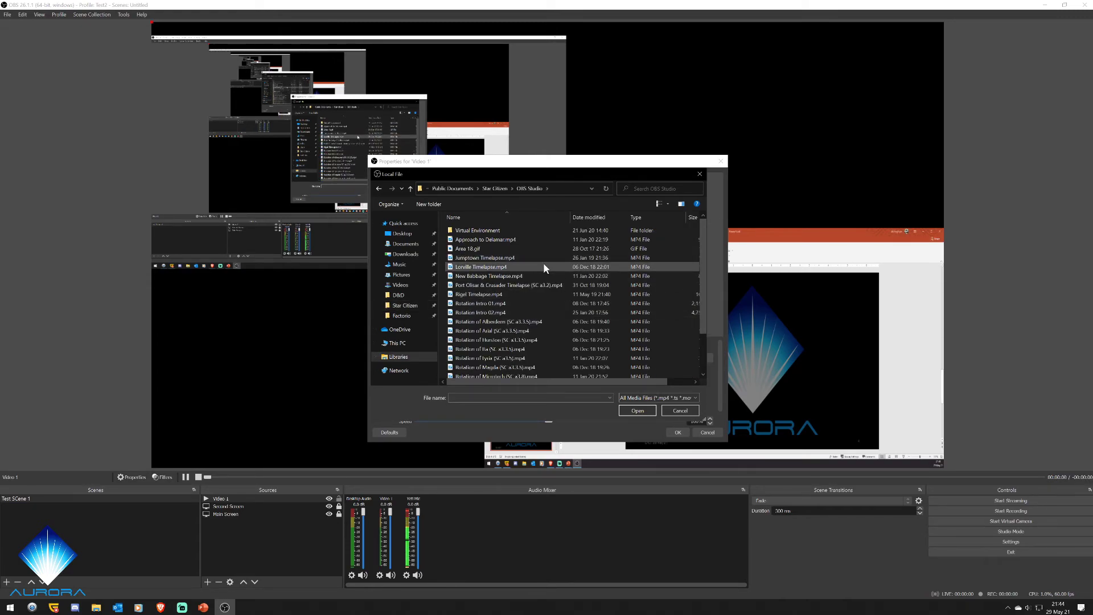
{"action": "left_click", "coordinate": [490, 268]}
{"action": "left_click", "coordinate": [637, 410]}
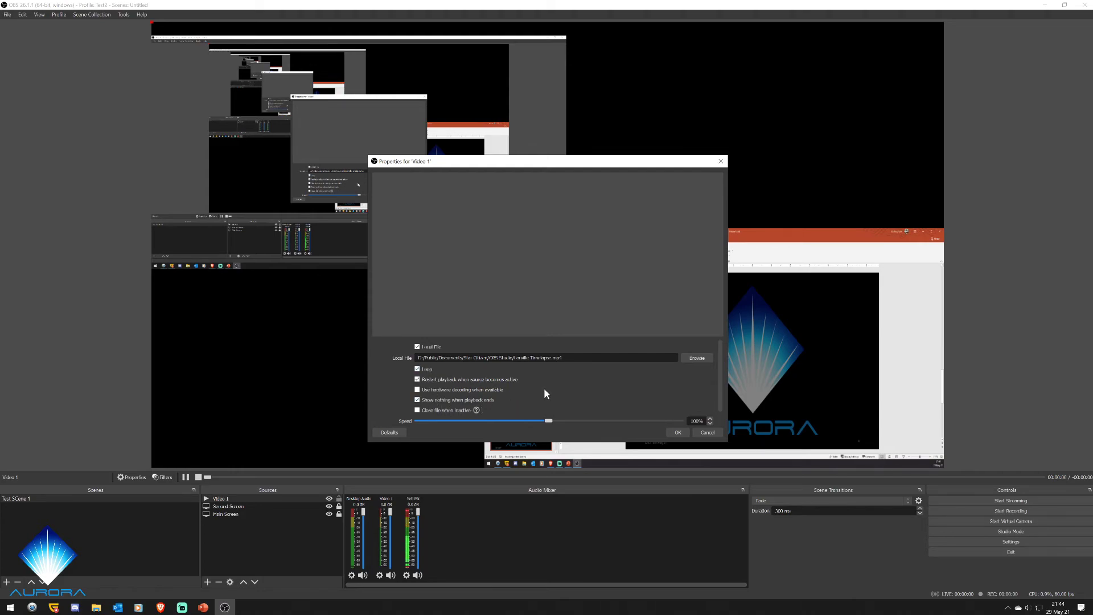
{"action": "scroll", "coordinate": [564, 388], "scroll_direction": "down", "scroll_amount": 1}
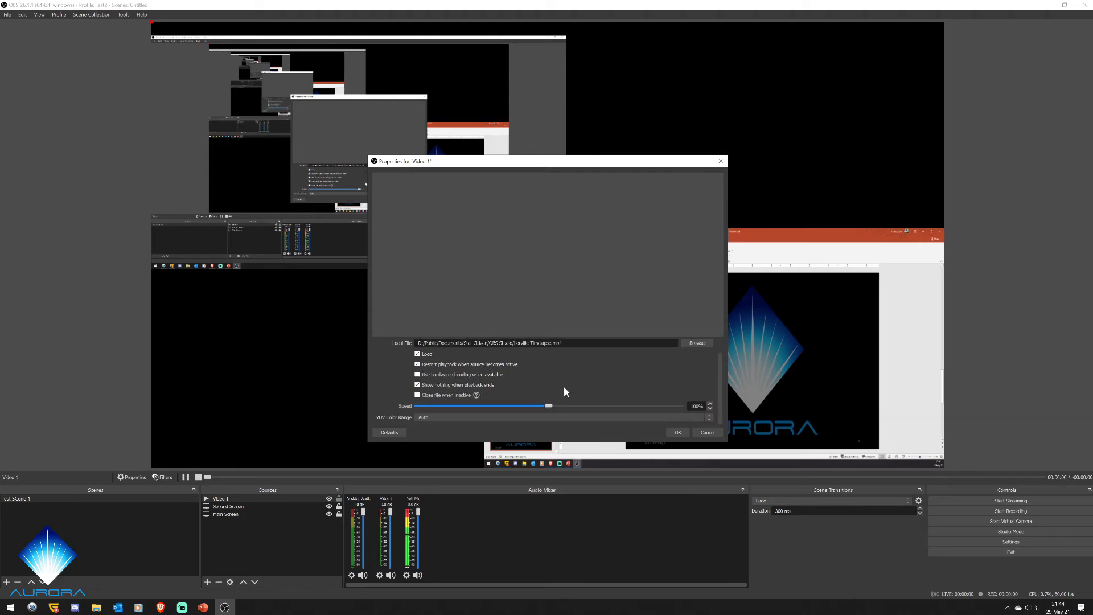
{"action": "left_click", "coordinate": [677, 433]}
- Move the Video 1 source into the canvas's upper-right area, enlarge it toward the centre, and view its audio options
{"action": "left_click_drag", "start_coordinate": [301, 105], "coordinate": [733, 102]}
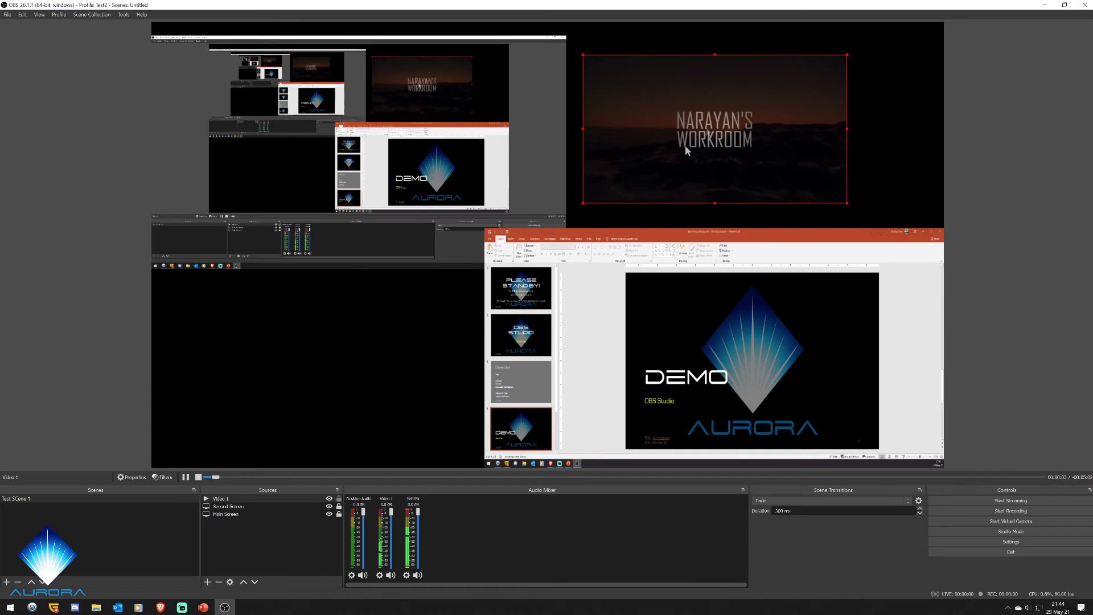
{"action": "left_click_drag", "start_coordinate": [584, 204], "coordinate": [425, 292]}
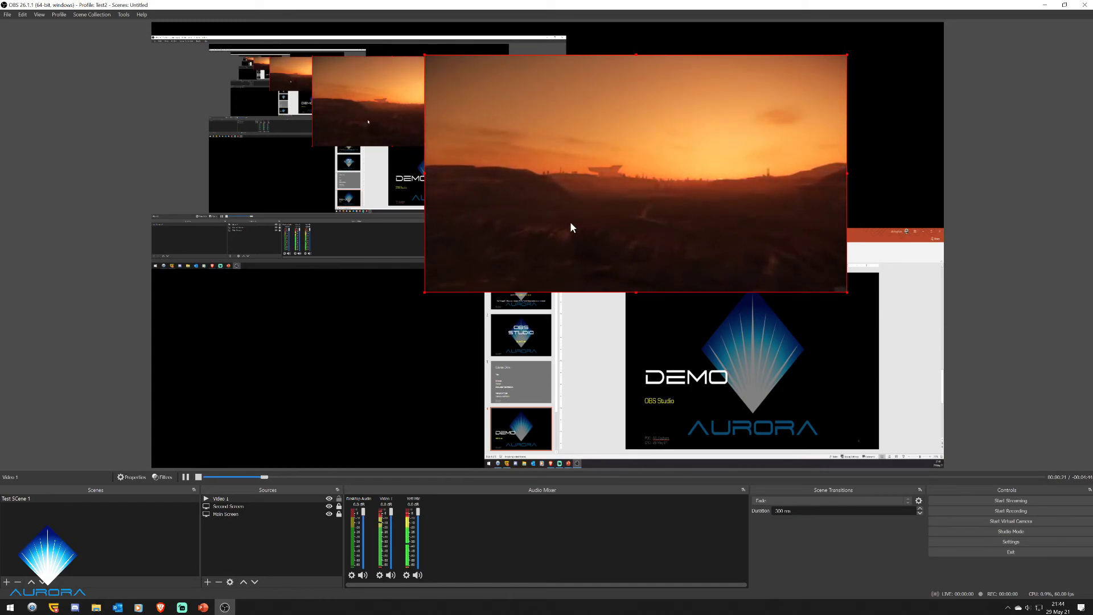
{"action": "left_click", "coordinate": [379, 575]}
{"action": "left_click", "coordinate": [548, 566]}
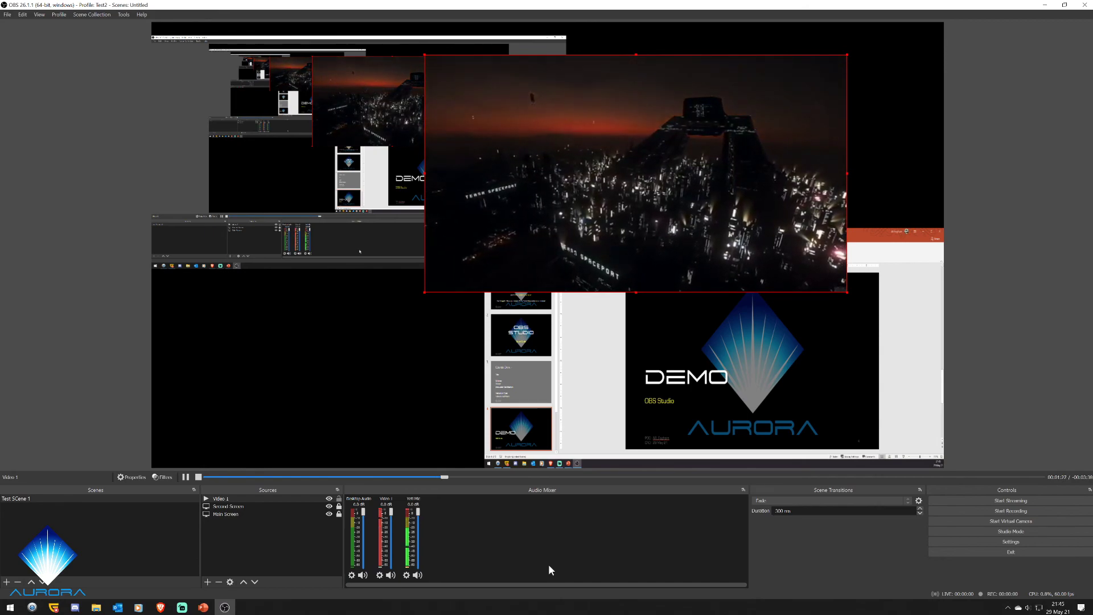
- Apply the Fit to screen transform to Video 1 and lower its audio volume to about -15 dB
{"action": "right_click", "coordinate": [437, 247]}
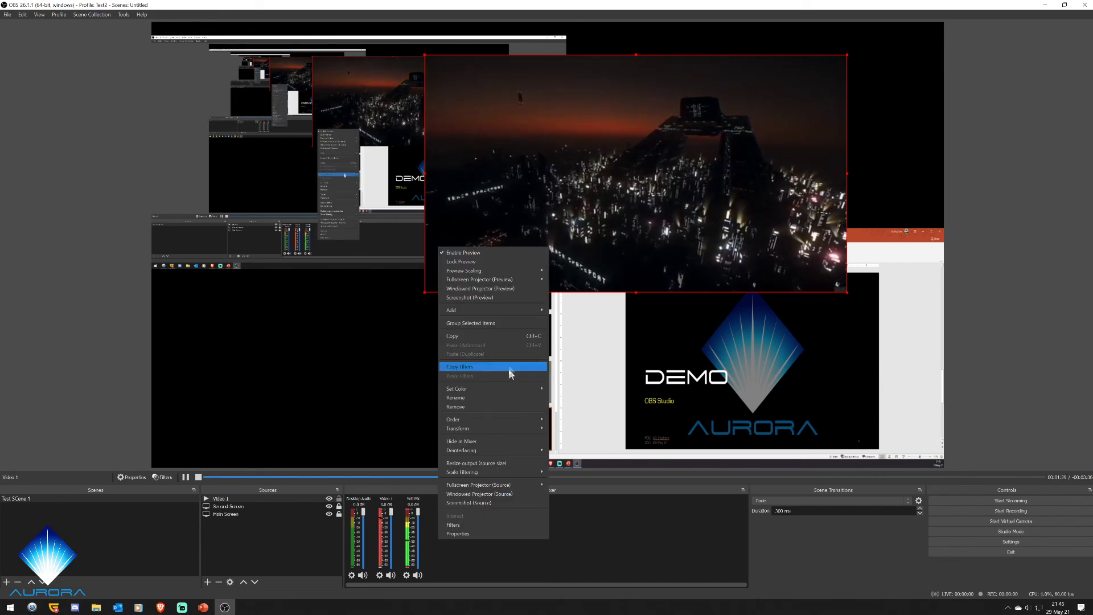
{"action": "mouse_move", "coordinate": [507, 427]}
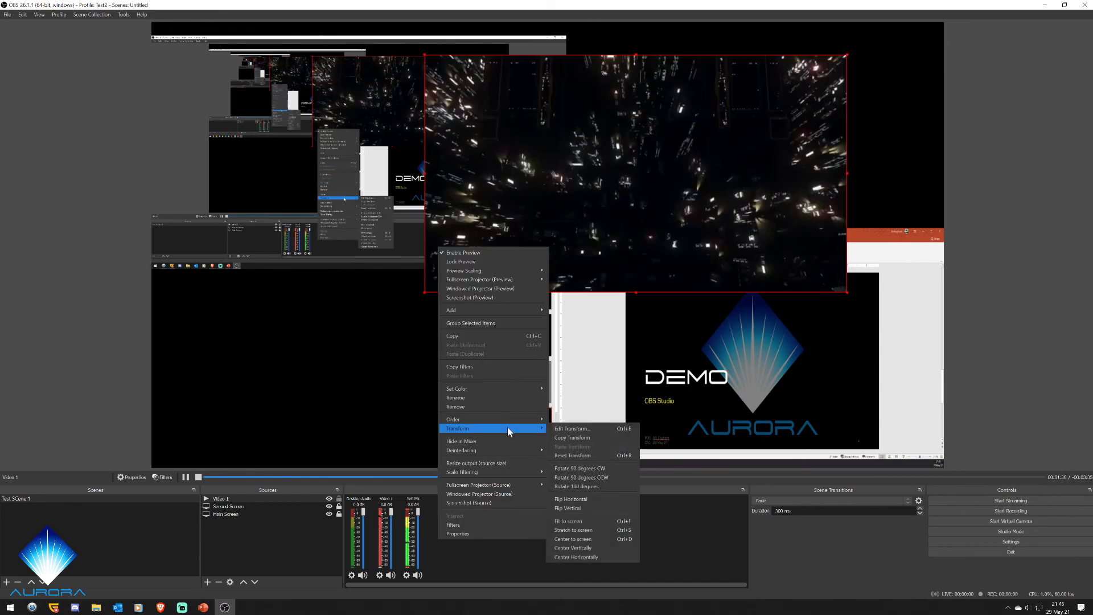
{"action": "left_click", "coordinate": [587, 521]}
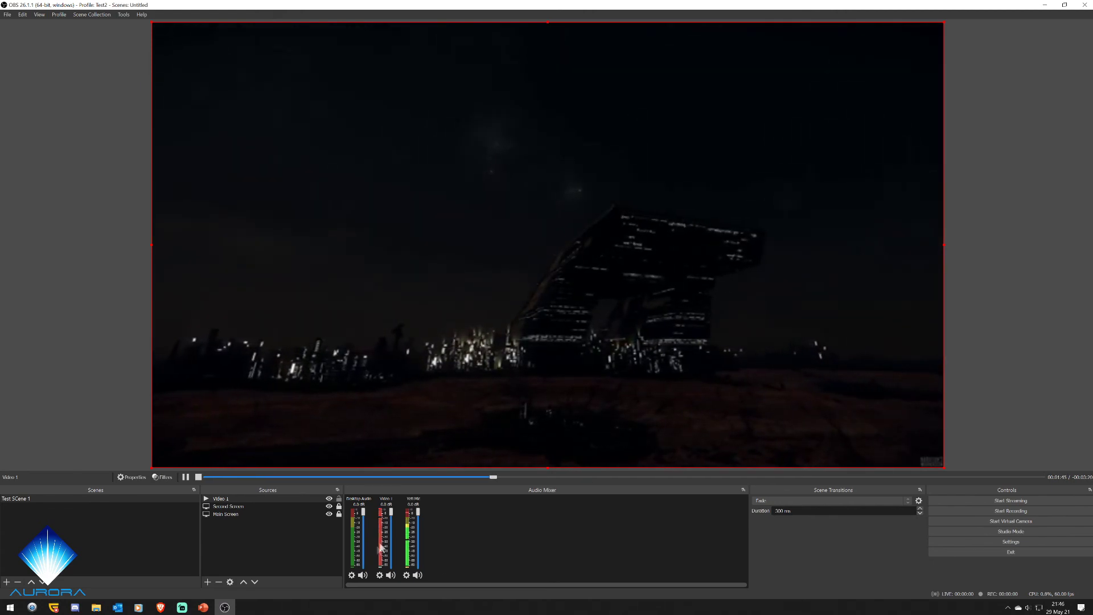
{"action": "left_click_drag", "start_coordinate": [391, 514], "coordinate": [393, 538]}
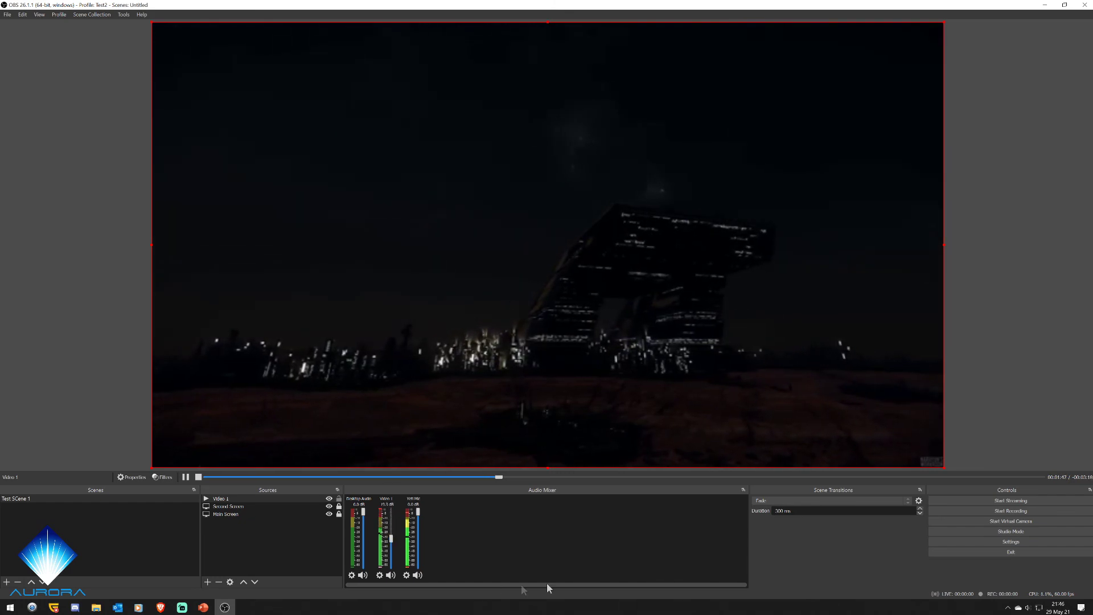